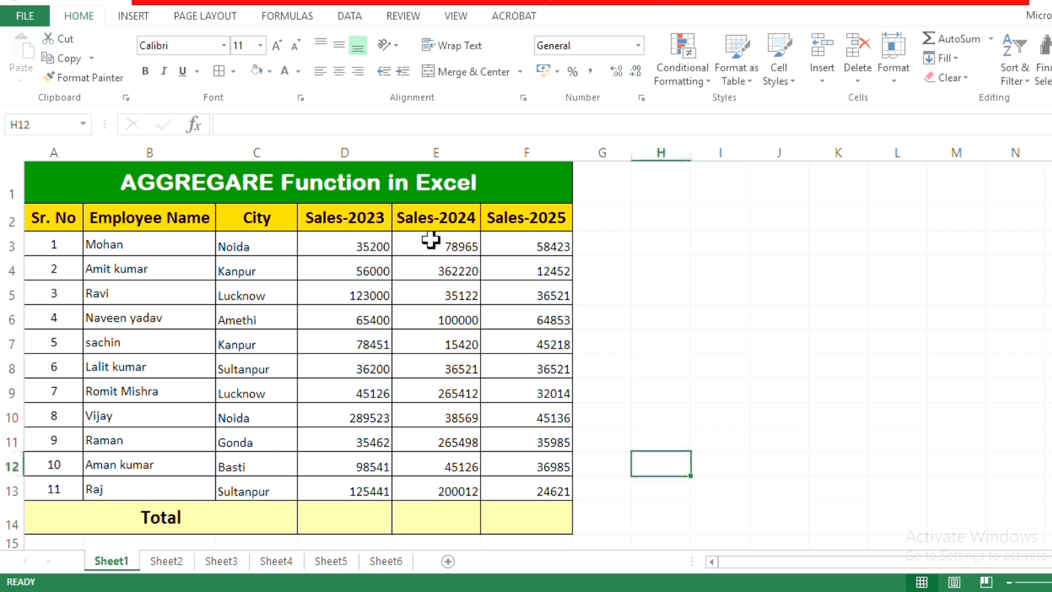
Examine the employee sales table's column headers, first sales row and the Total cells for 2023, 2024 and 2025.
click(364, 241)
click(449, 241)
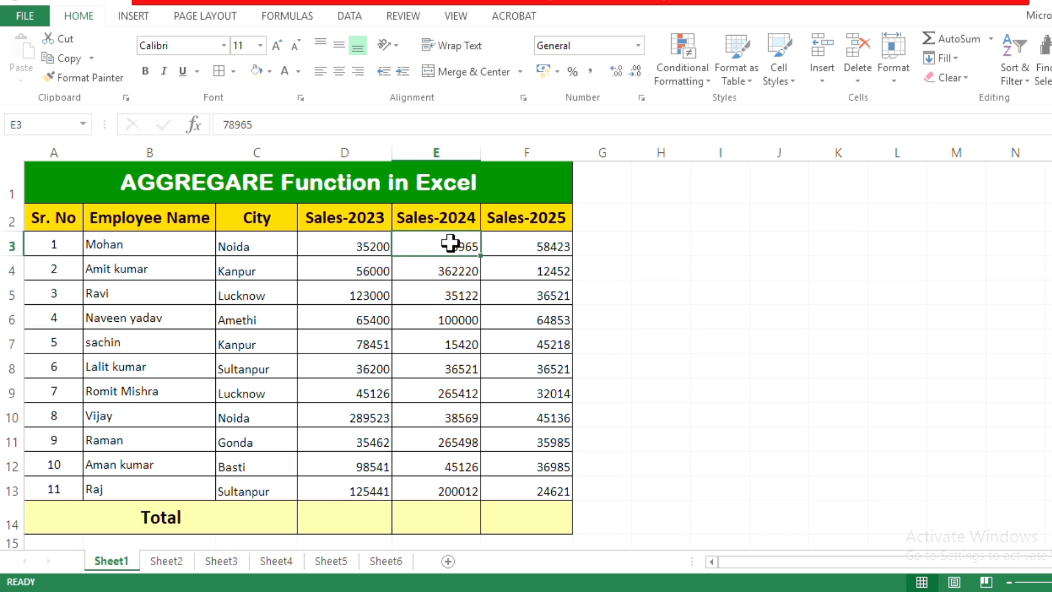
click(526, 242)
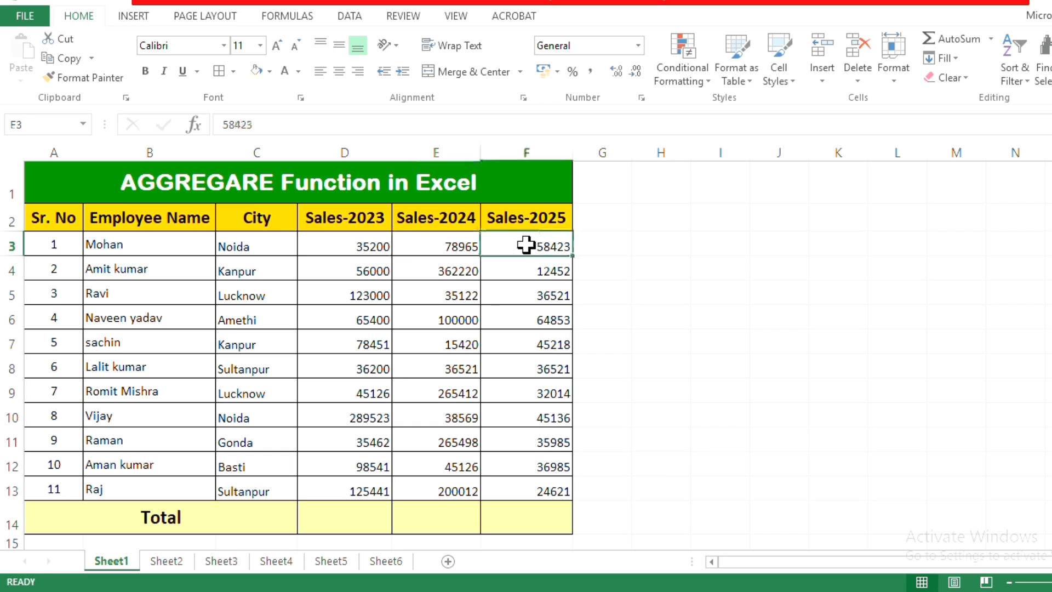
click(313, 523)
click(413, 535)
click(496, 524)
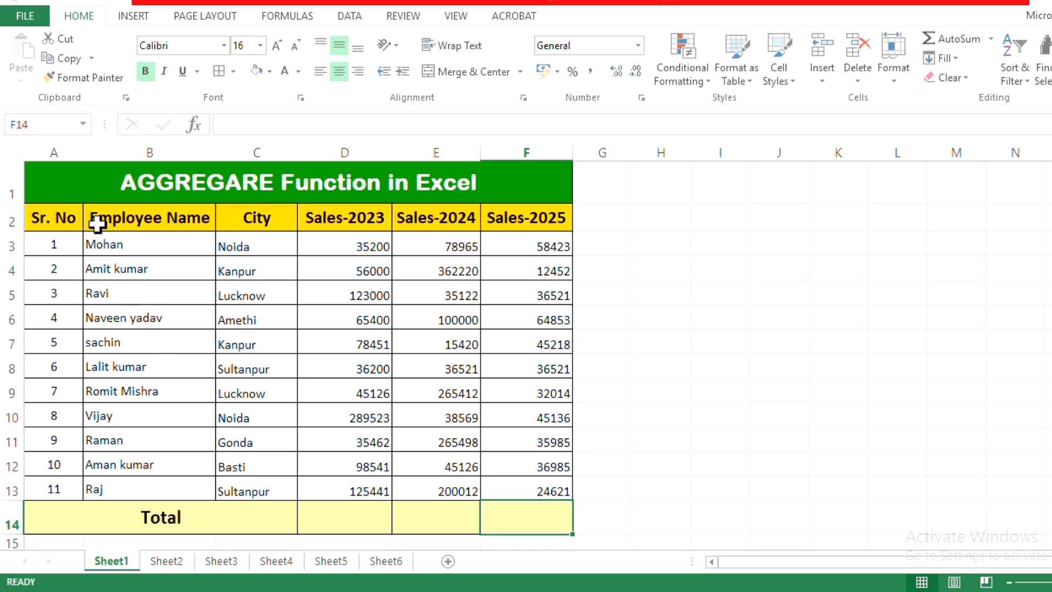
click(56, 222)
click(106, 224)
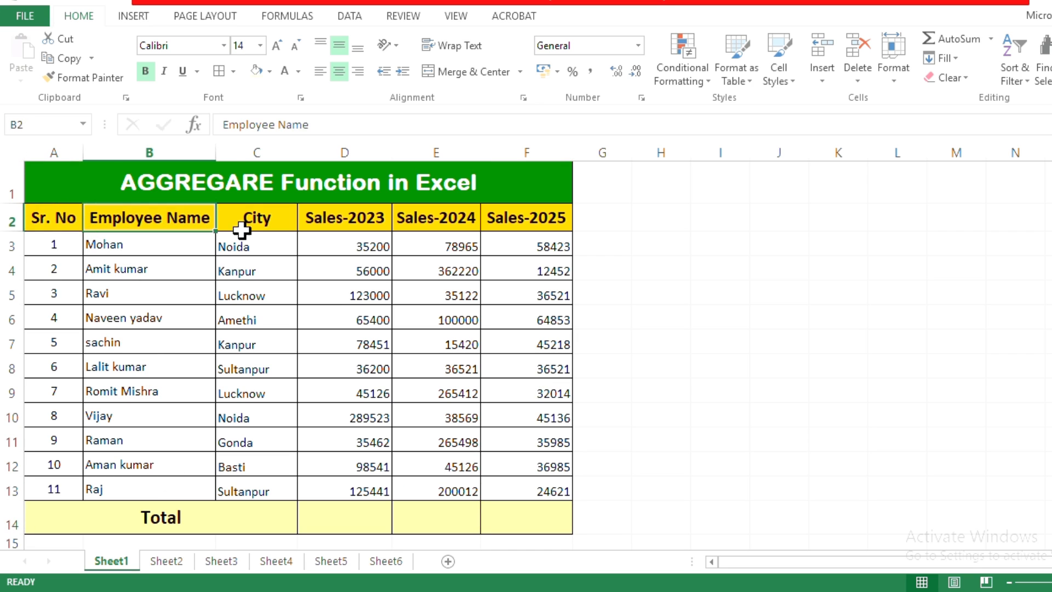
click(244, 233)
click(300, 217)
click(410, 220)
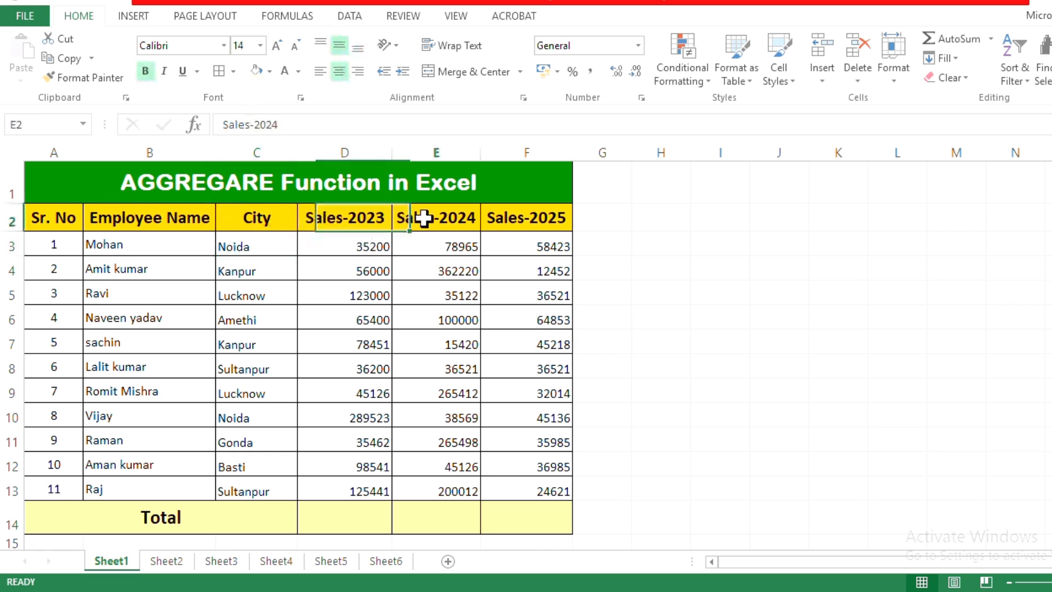
click(506, 219)
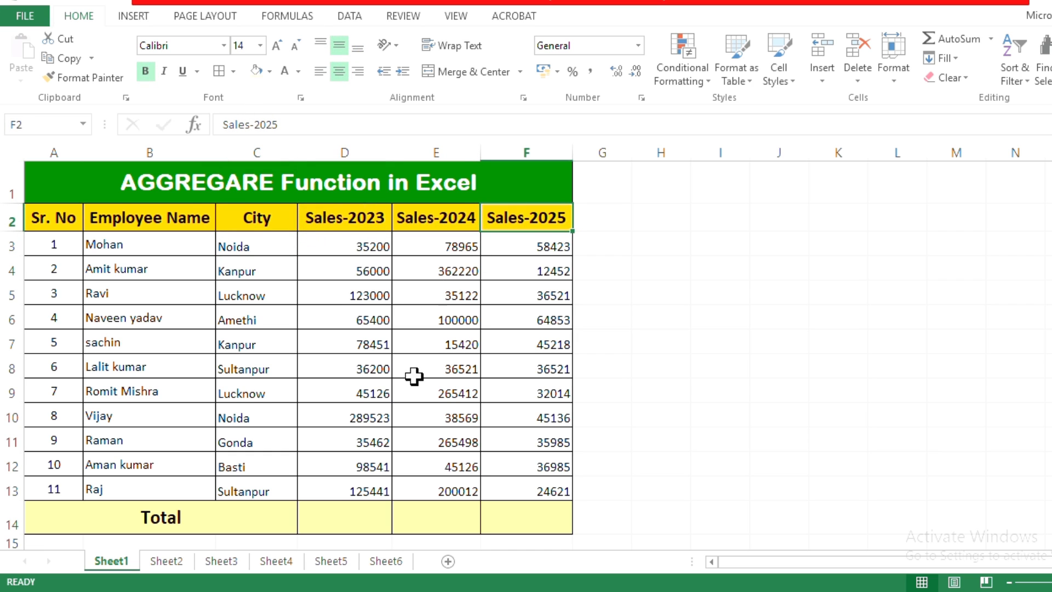
Total the Sales-2023 column in cell D14 with the formula =SUM(D3:D13).
click(342, 521)
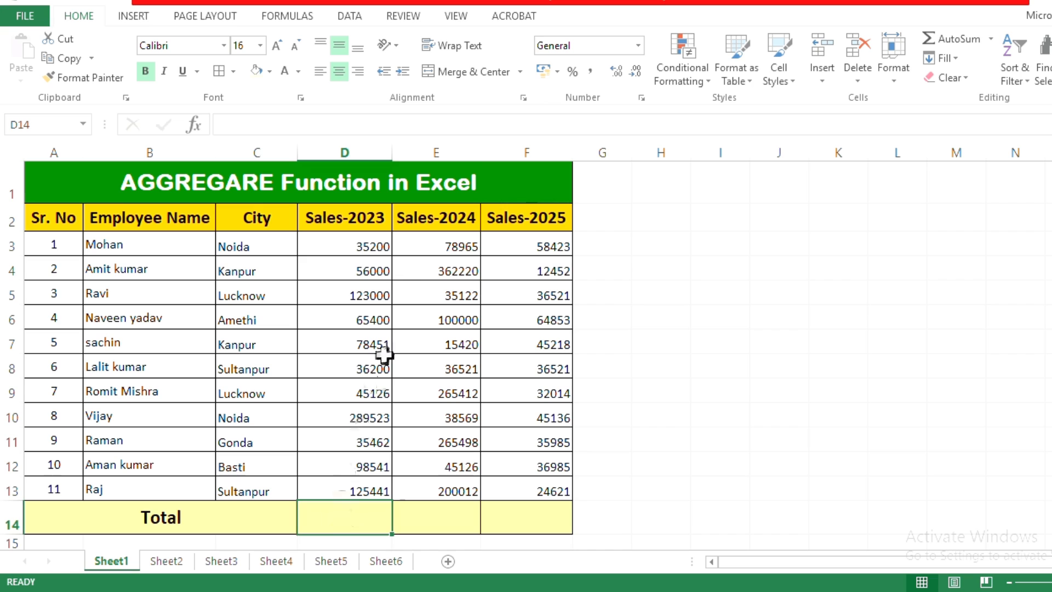
double_click(353, 503)
text(=)
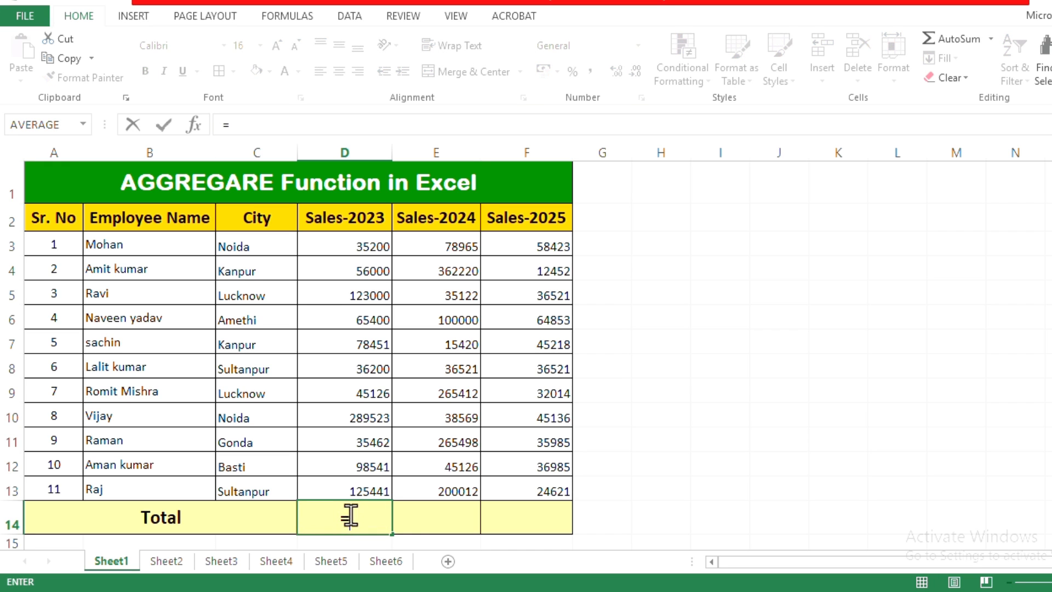
text(si)
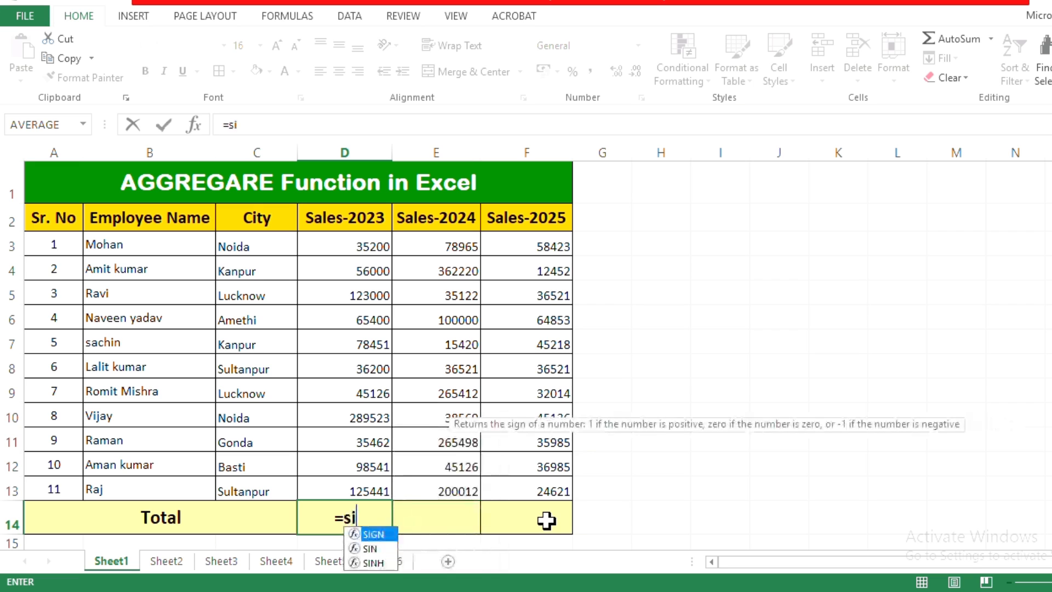
key(BackSpace)
text(um)
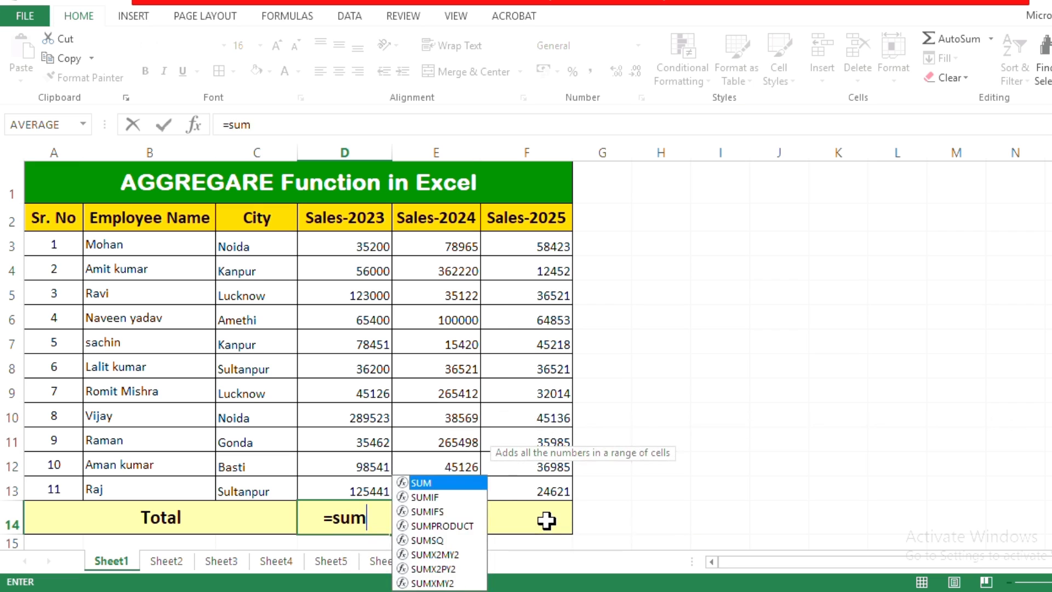
key(Tab)
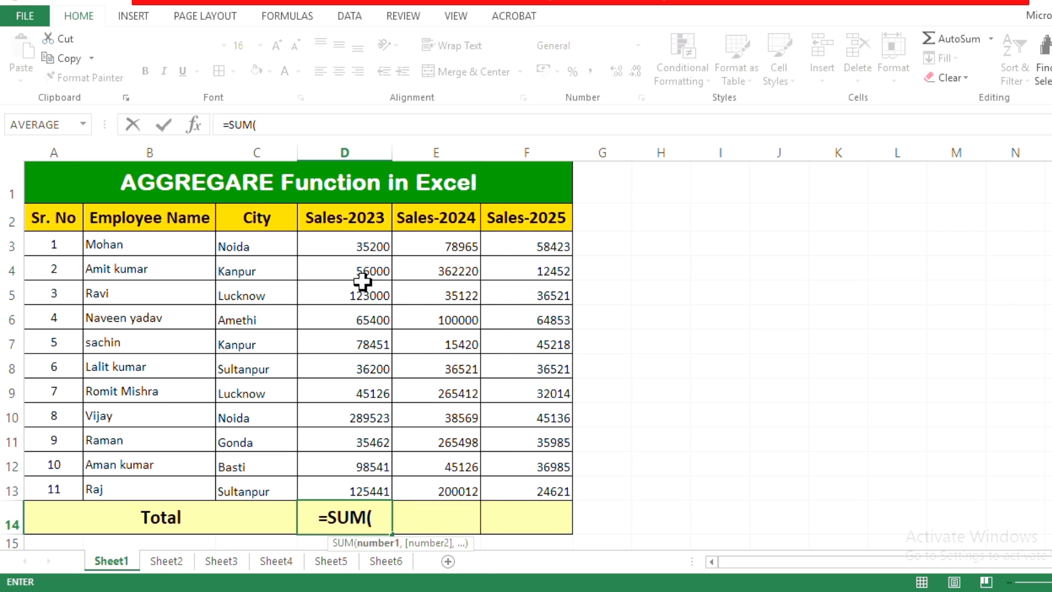
drag(311, 246, 348, 478)
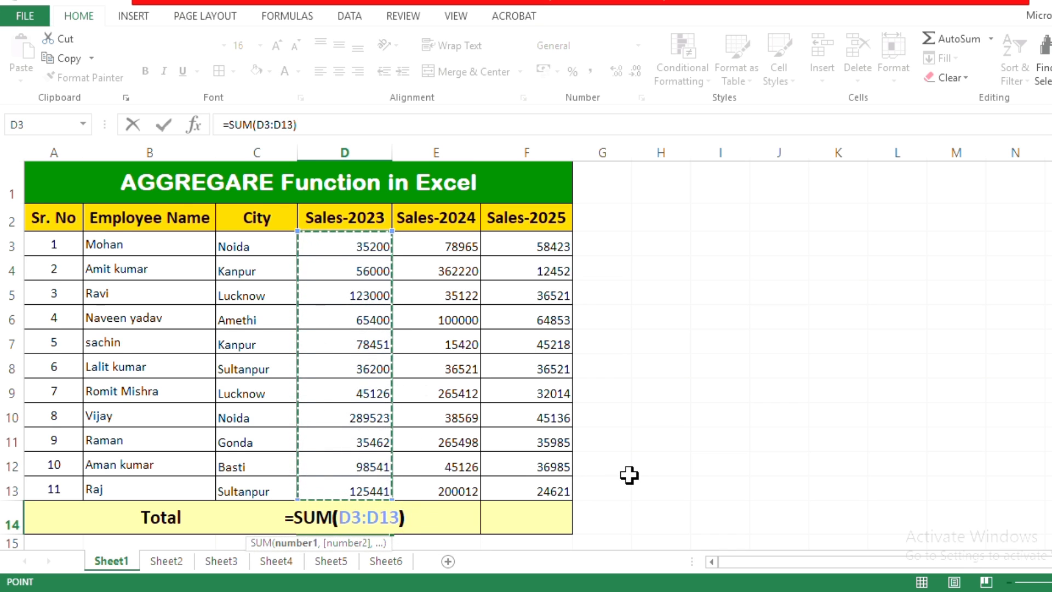
key(Return)
scroll(630, 455, up, 1)
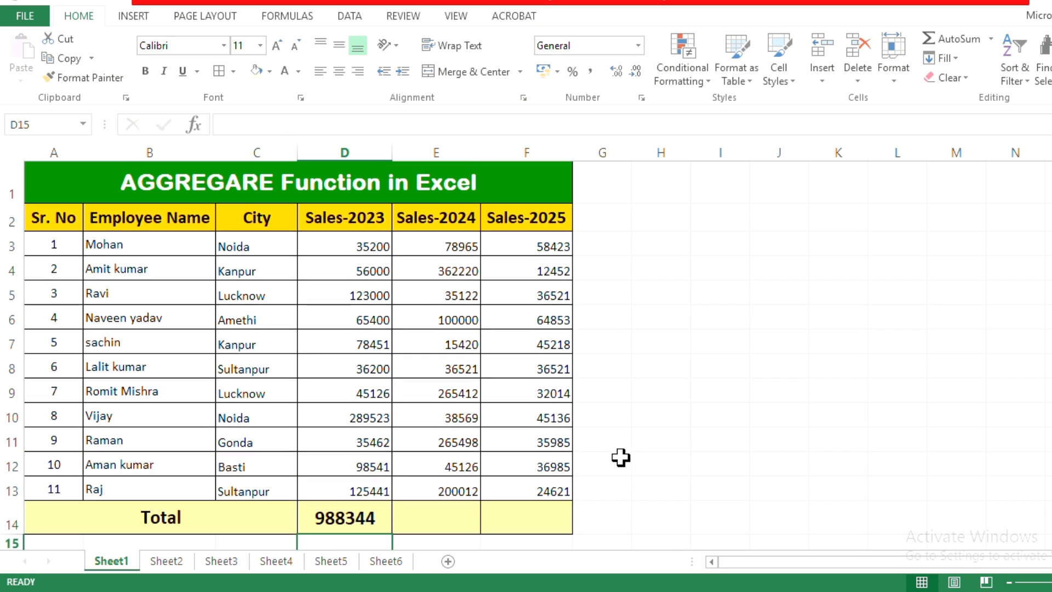
click(724, 324)
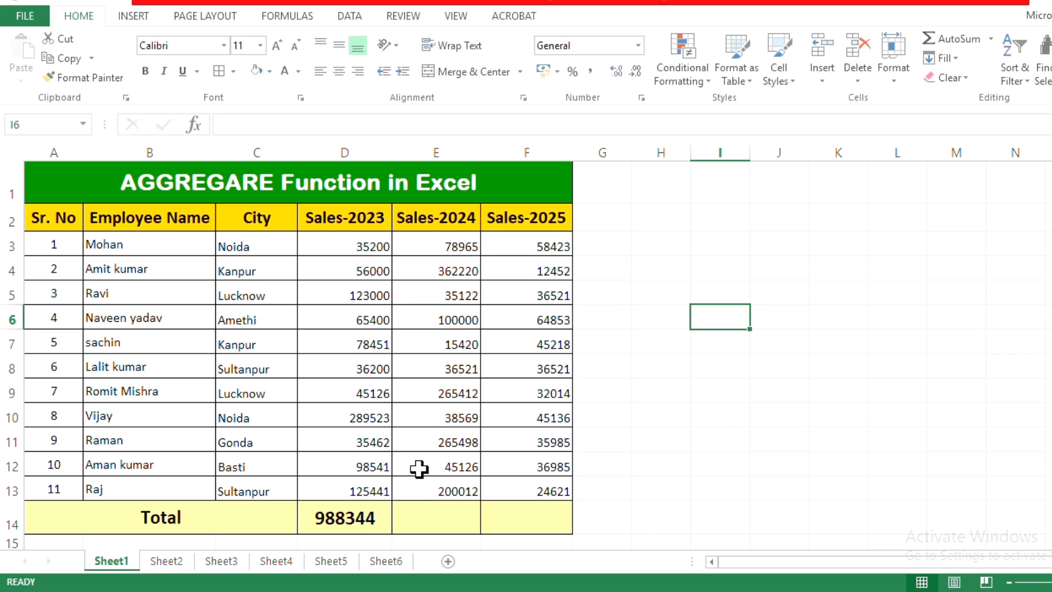
Copy the SUM formula from D14 across to E14 and F14 to total the 2024 and 2025 sales.
click(434, 247)
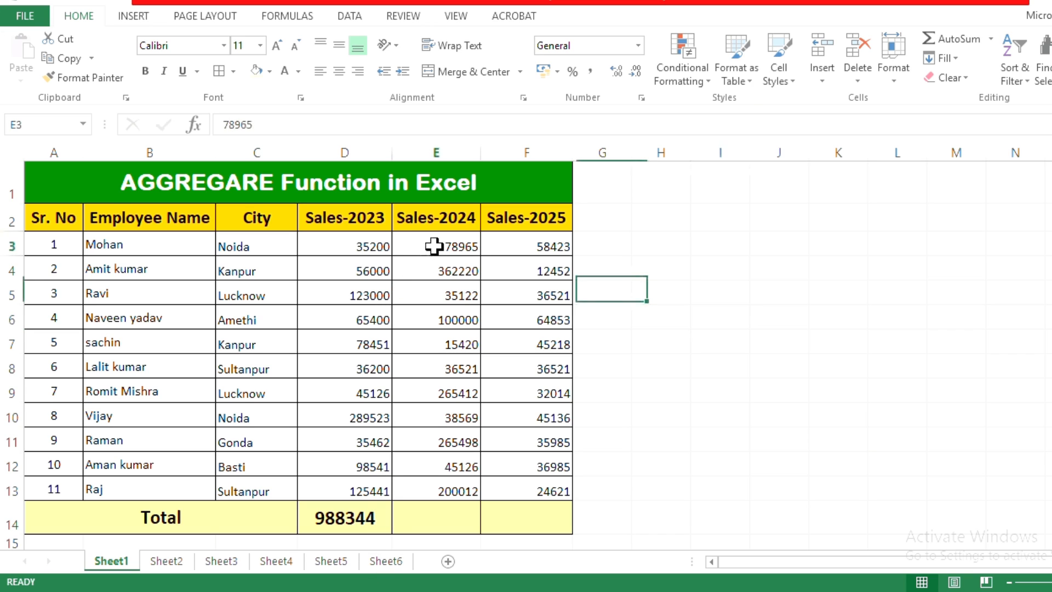
click(453, 513)
click(511, 518)
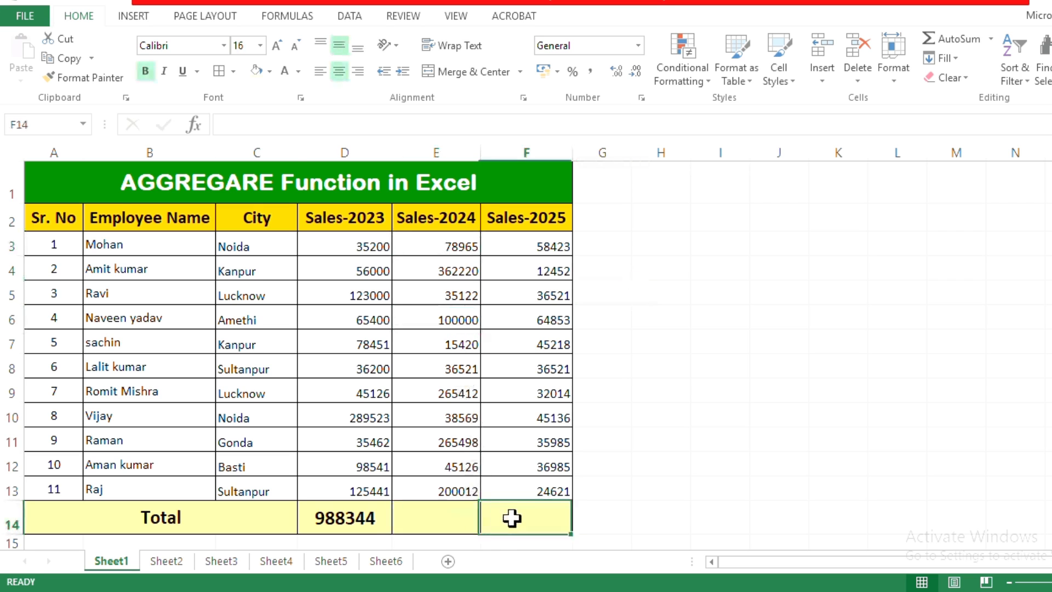
click(343, 511)
drag(392, 533, 564, 541)
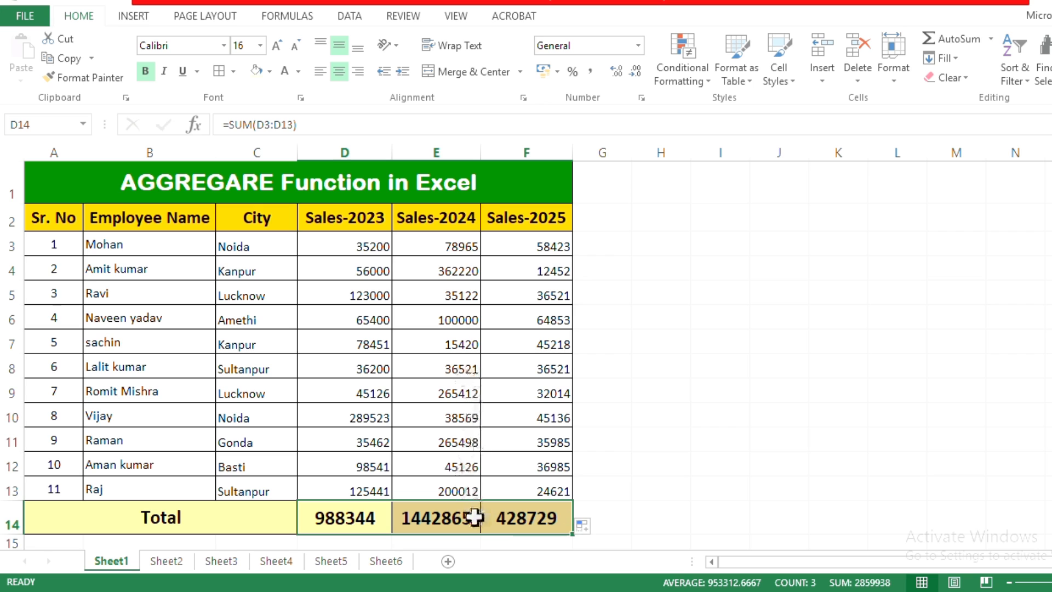
click(616, 487)
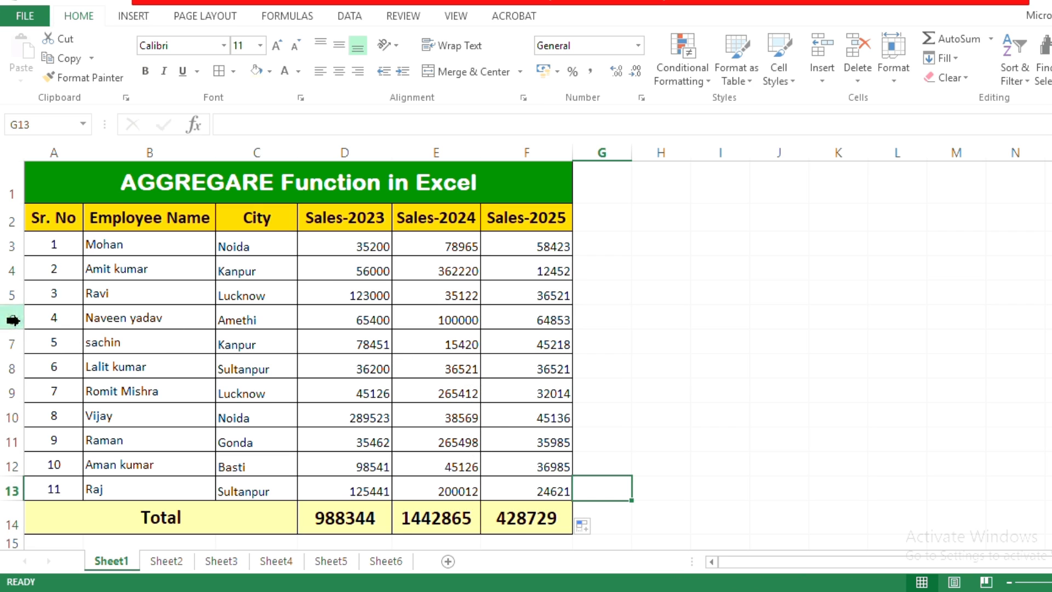
Hide rows 6 and 7 of the table and check the column totals.
drag(42, 322, 522, 341)
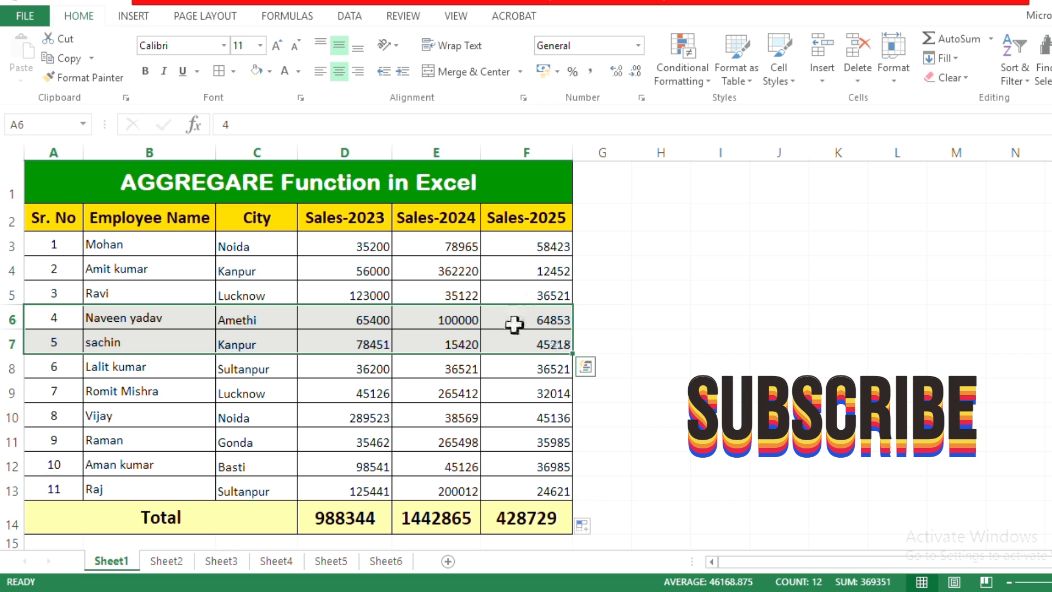
right_click(560, 334)
click(639, 336)
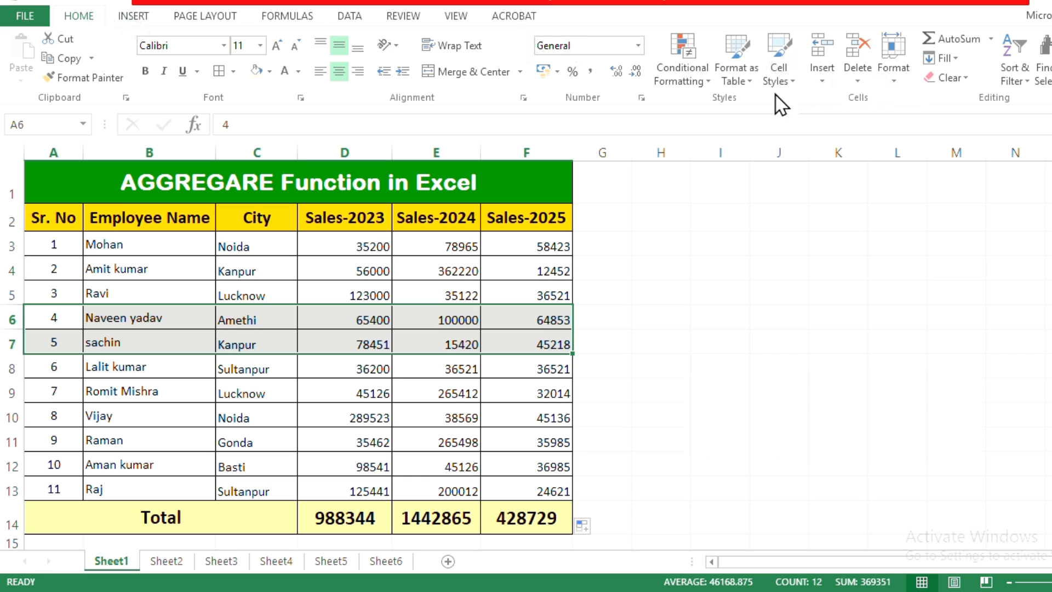
click(896, 80)
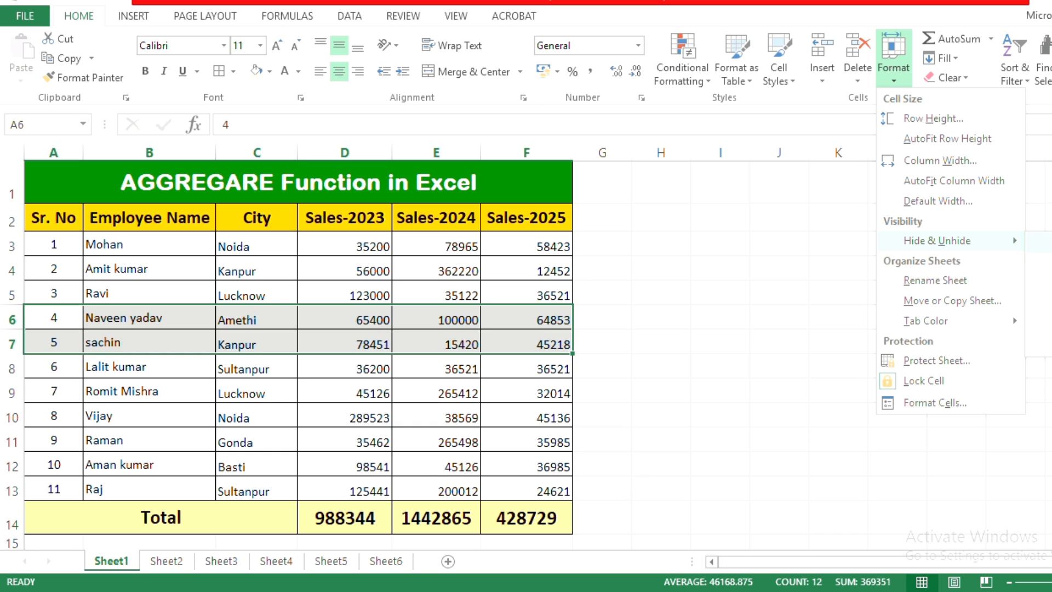
click(1041, 241)
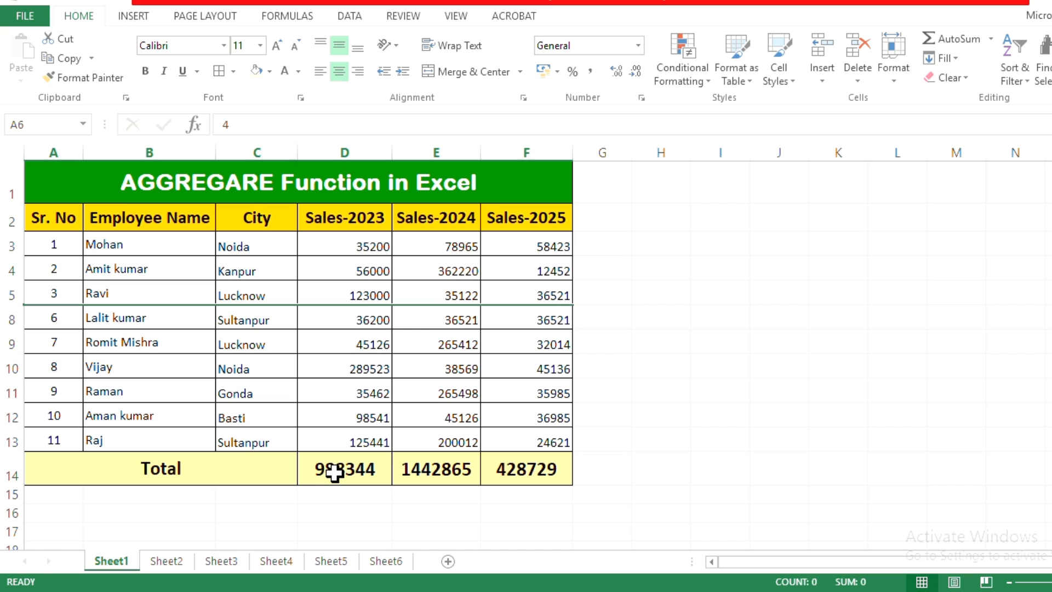
click(425, 474)
click(502, 469)
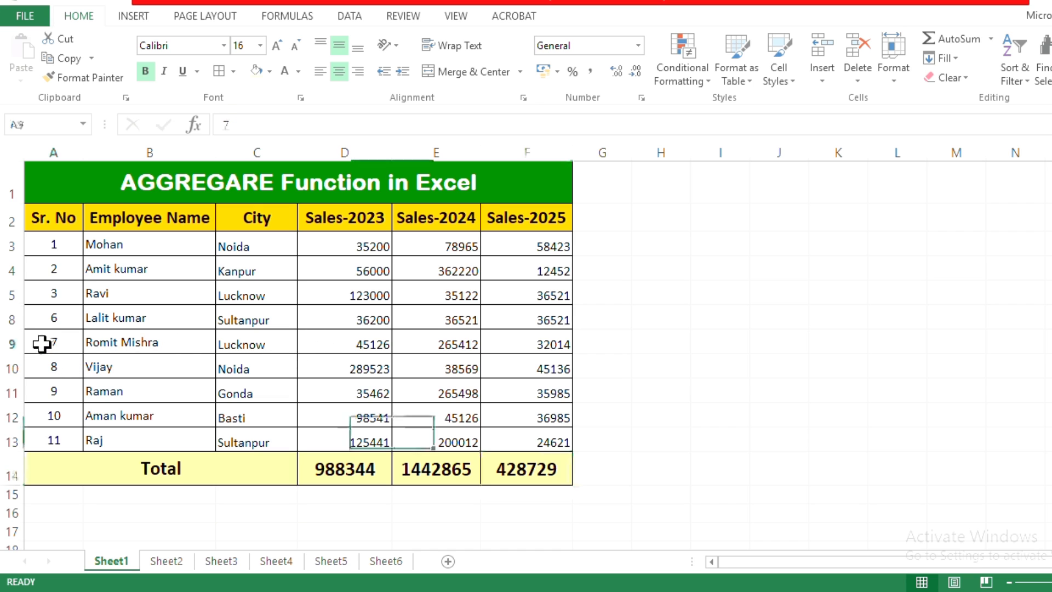
Hide row 9 of the table and check the totals of the three sales columns.
drag(42, 345, 523, 329)
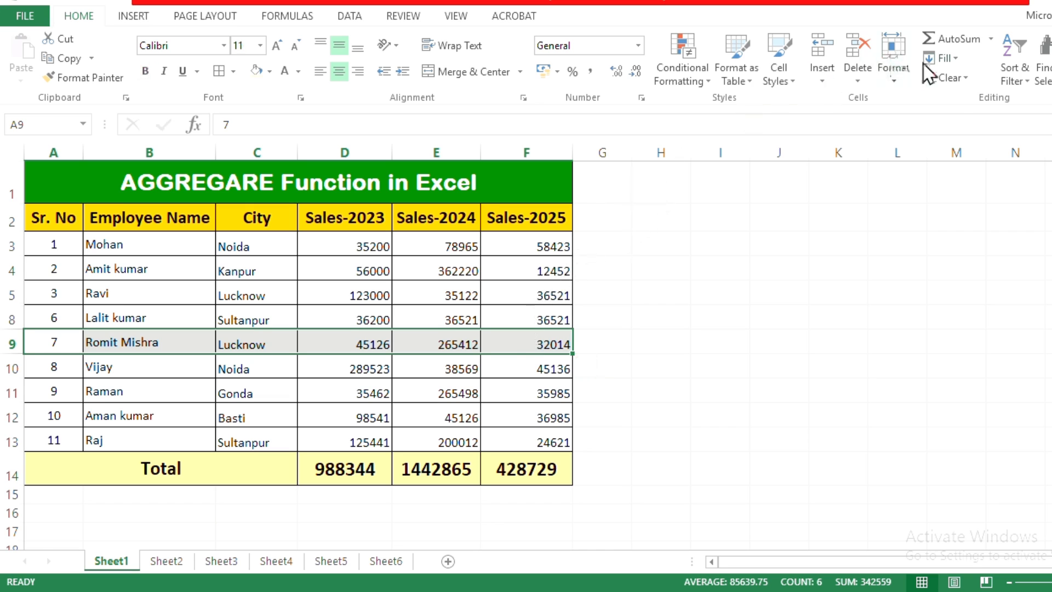
click(895, 76)
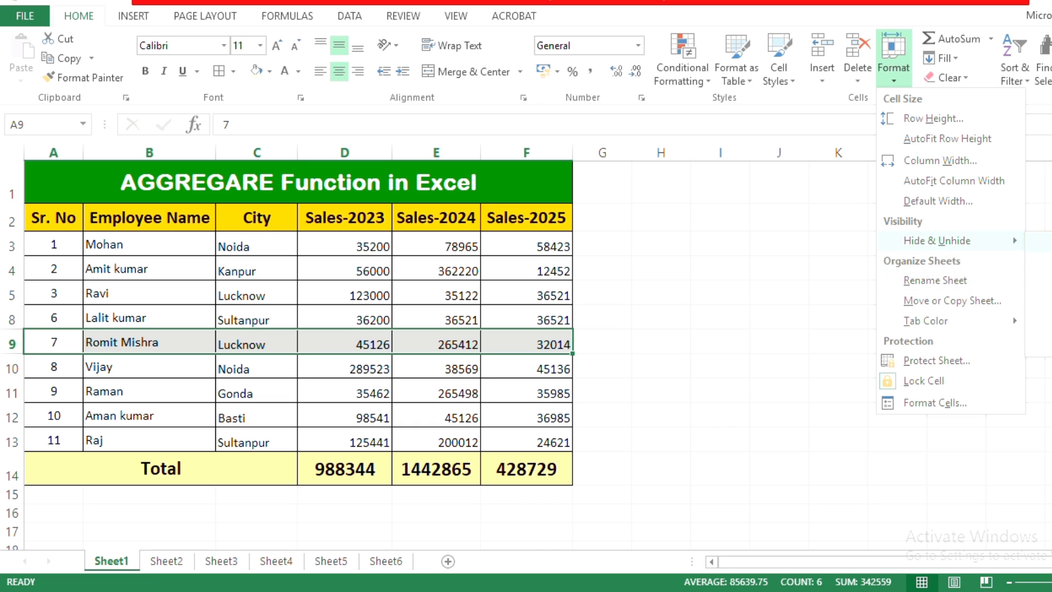
click(1035, 246)
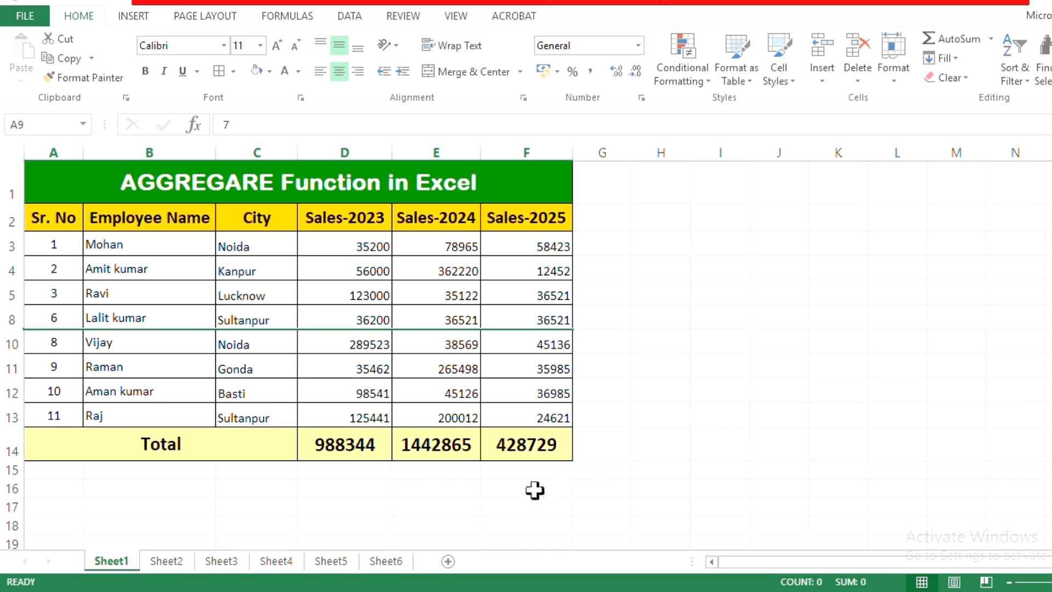
click(360, 448)
click(472, 444)
click(493, 442)
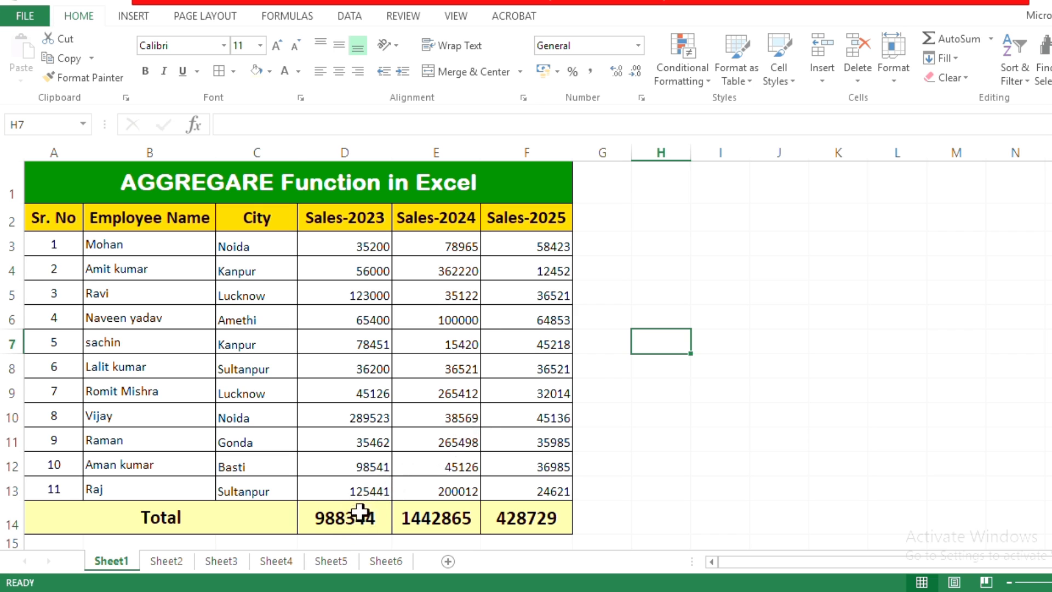
Clear only the contents of the Total cells D14:F14, keeping their formatting.
drag(364, 514, 513, 507)
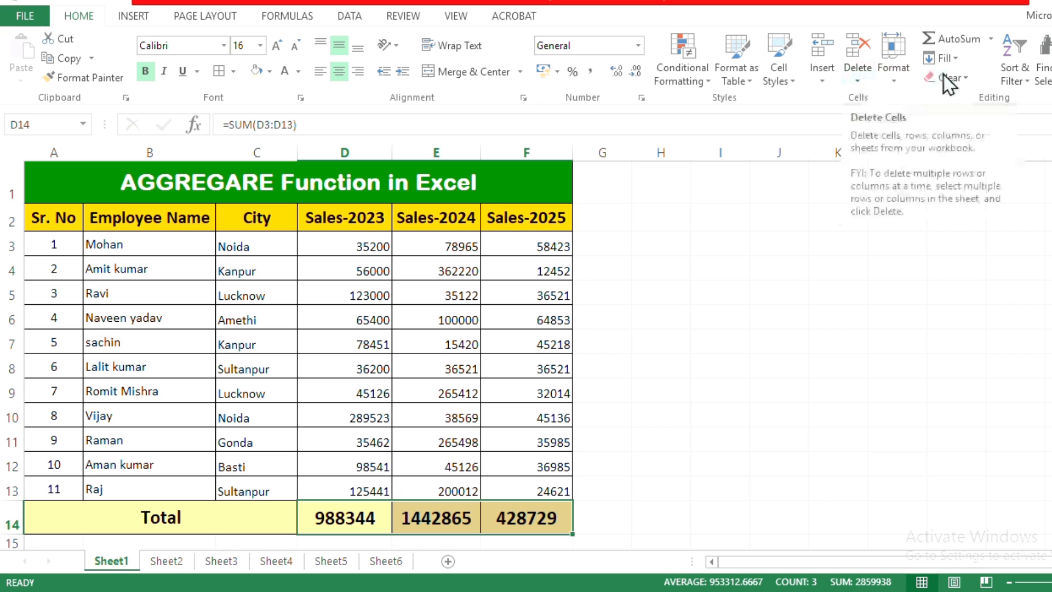
click(962, 79)
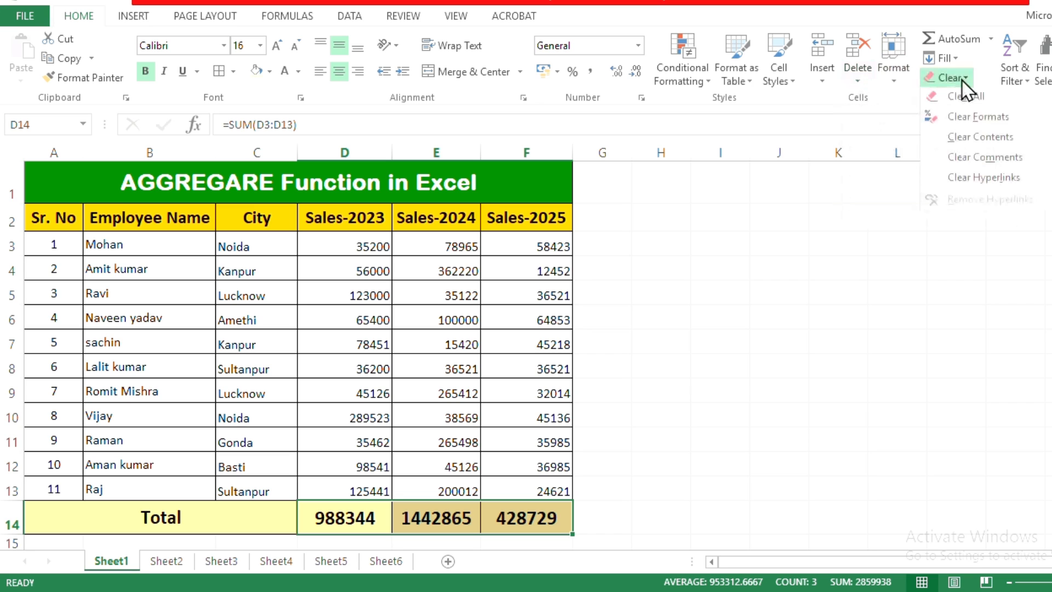
click(971, 137)
click(778, 390)
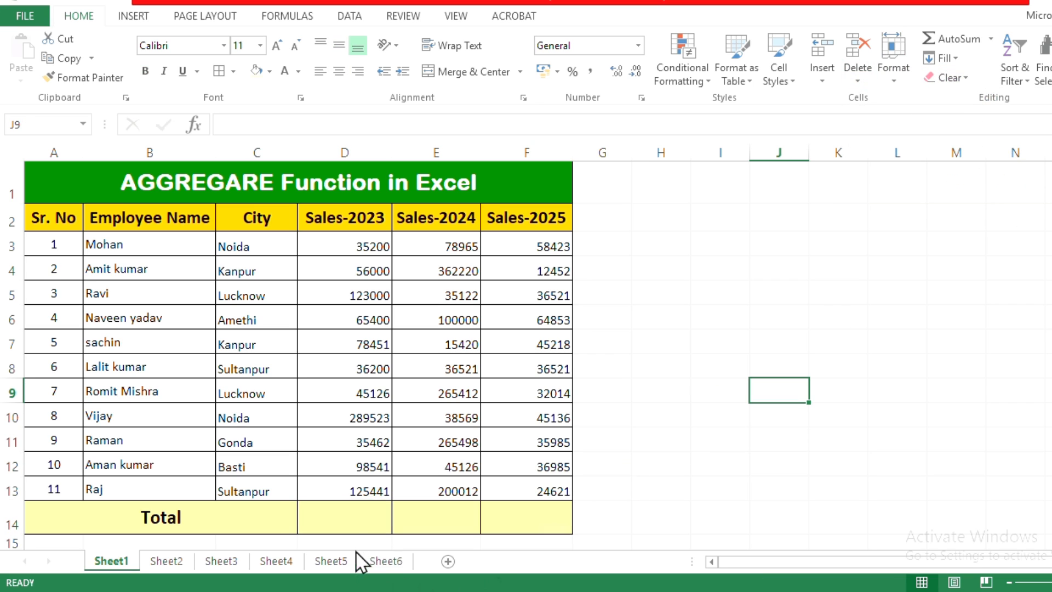
Start an AGGREGATE formula in Total cell D14 with function number 9 - SUM.
click(370, 522)
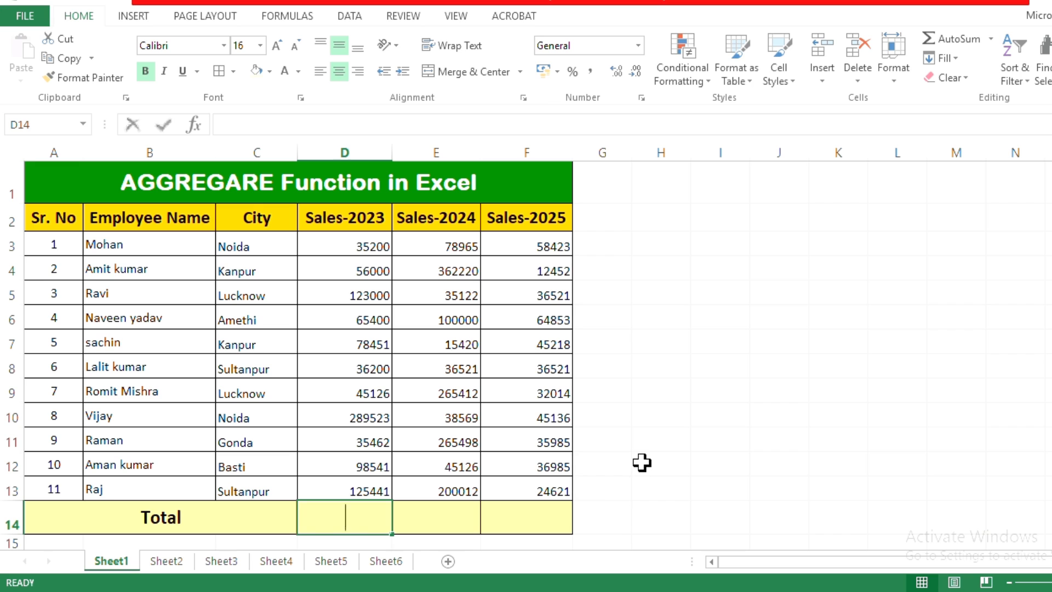
text(=agge)
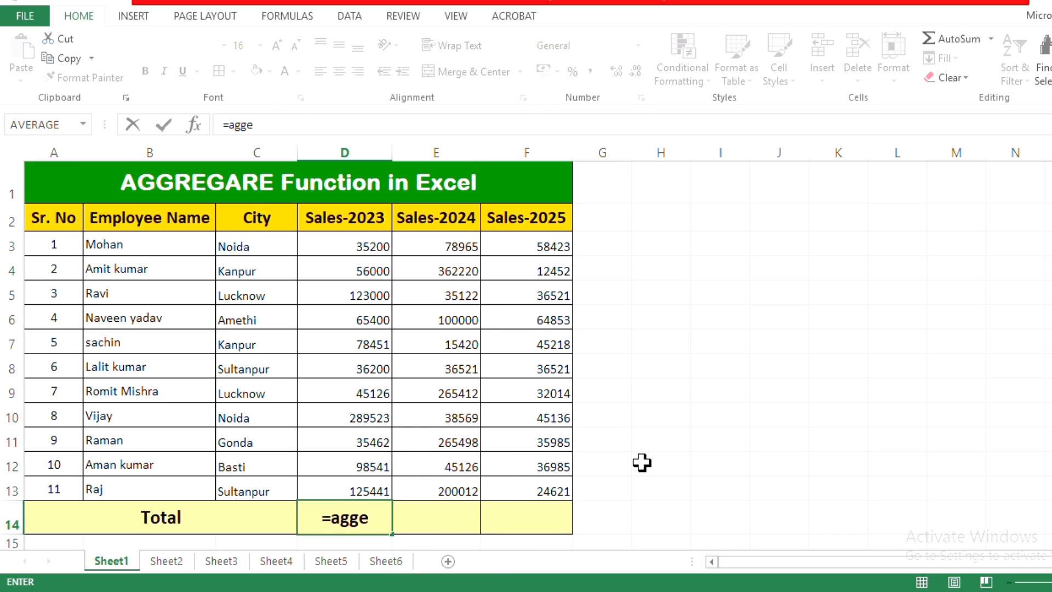
key(BackSpace)
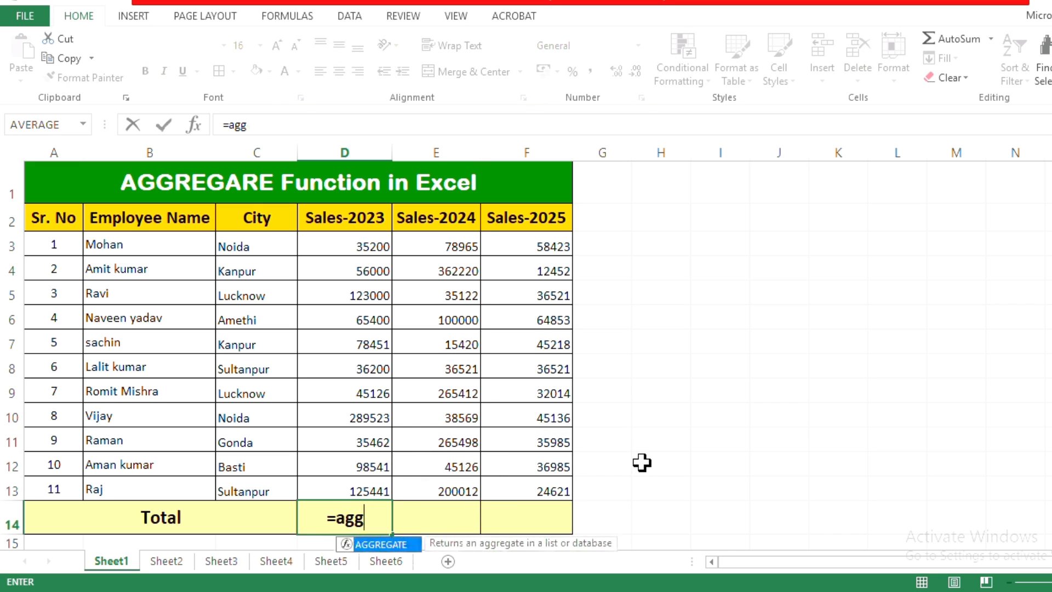
key(Tab)
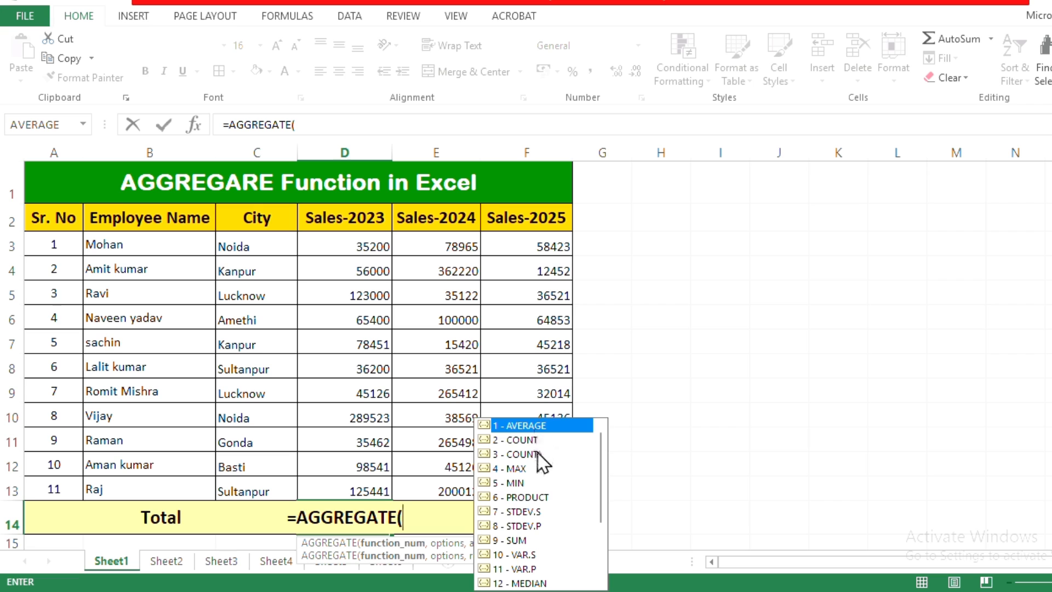
scroll(563, 500, down, 2)
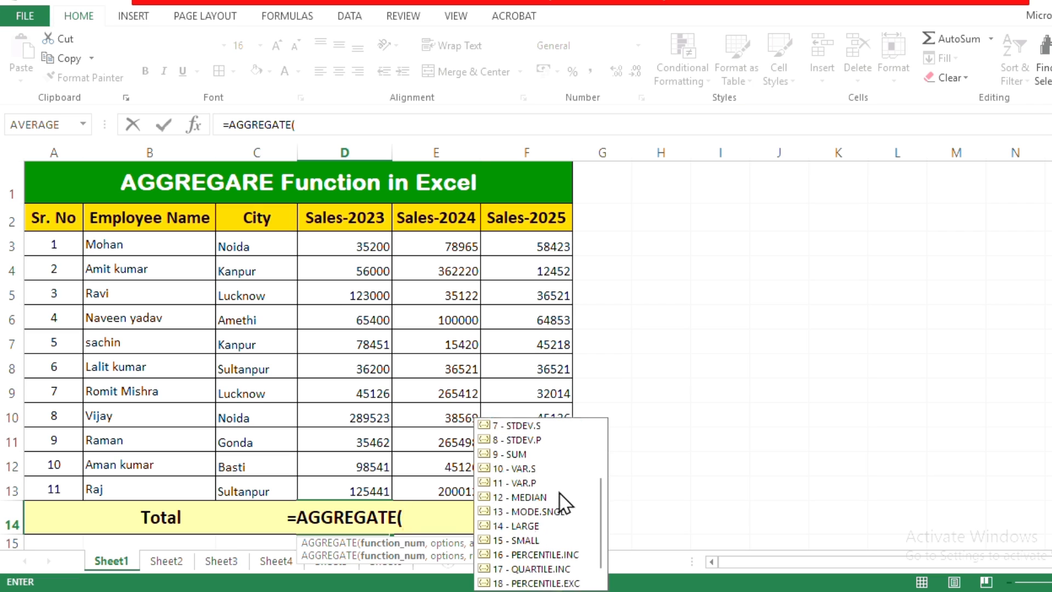
scroll(563, 499, up, 2)
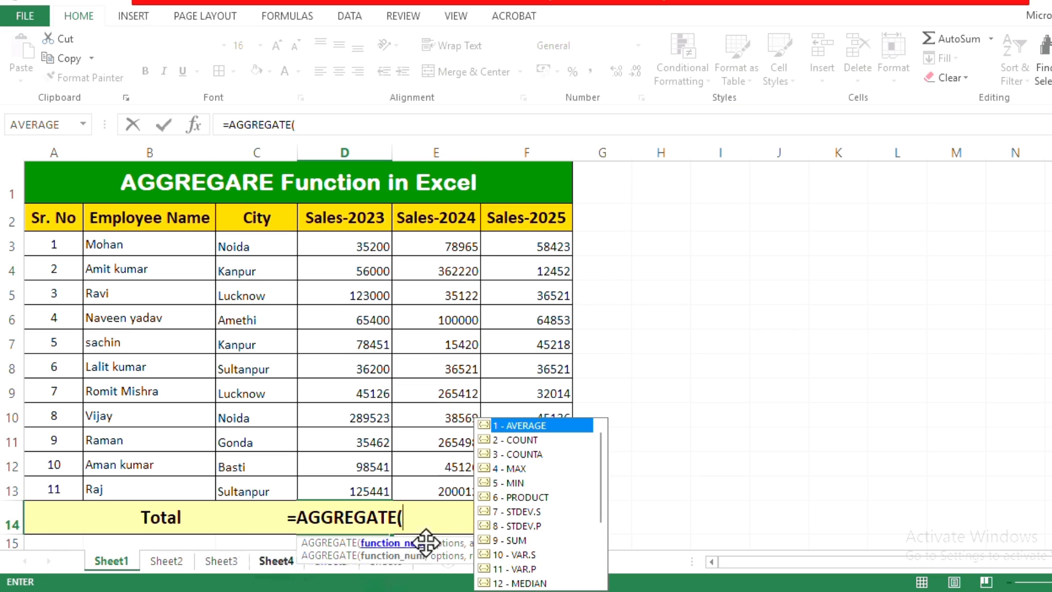
double_click(510, 540)
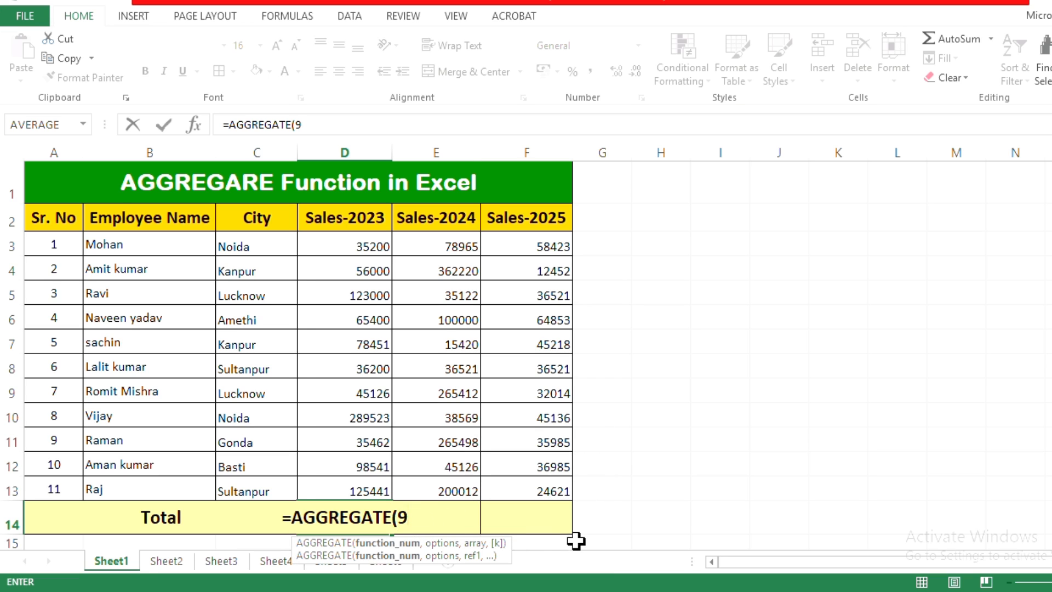
Complete the D14 AGGREGATE formula with option 5 - Ignore hidden rows and the range D3:D13.
text(,)
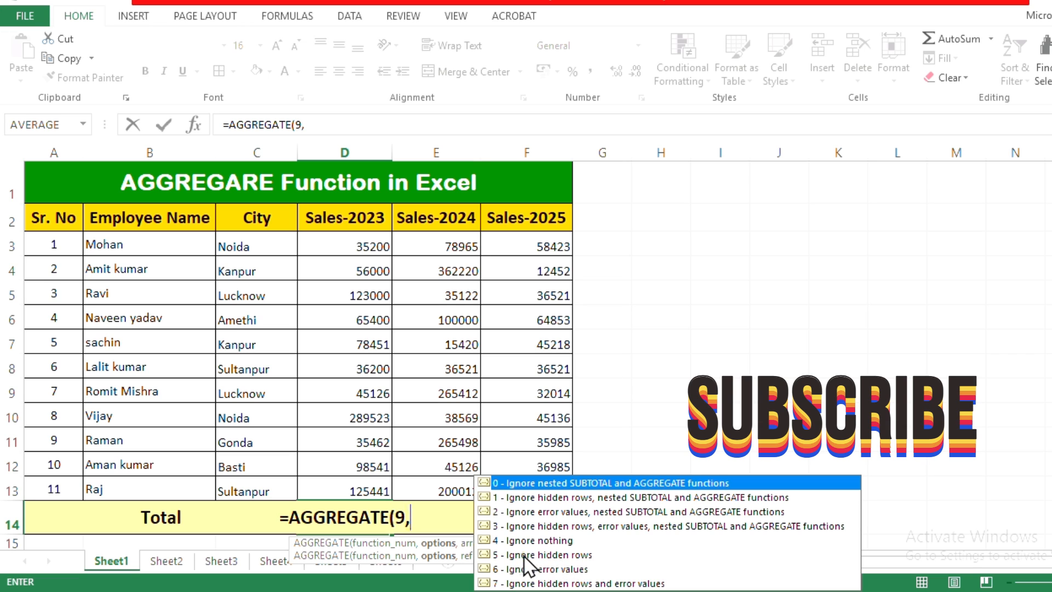
double_click(553, 556)
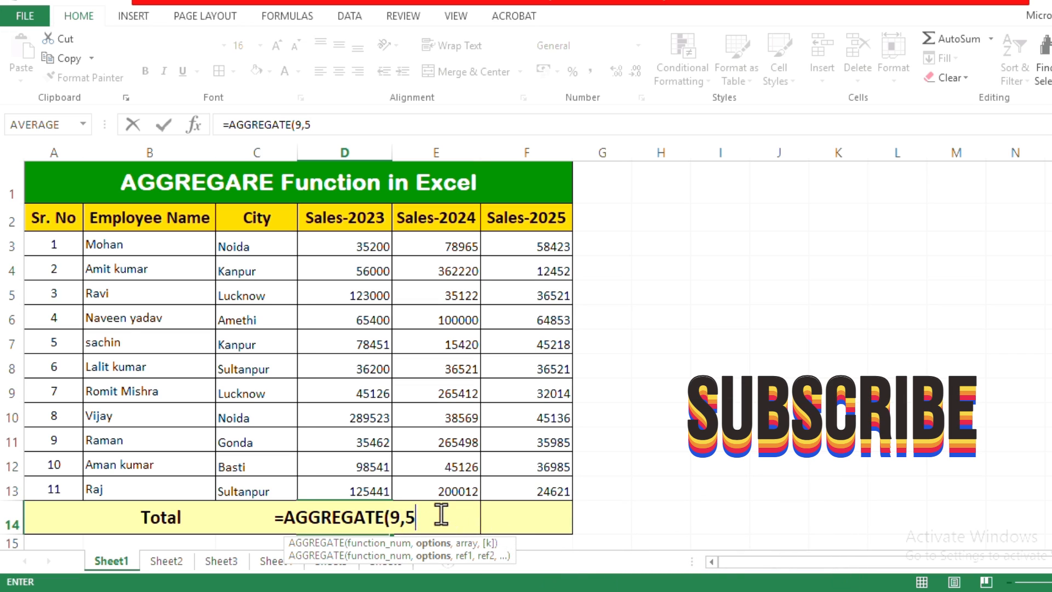
text(,)
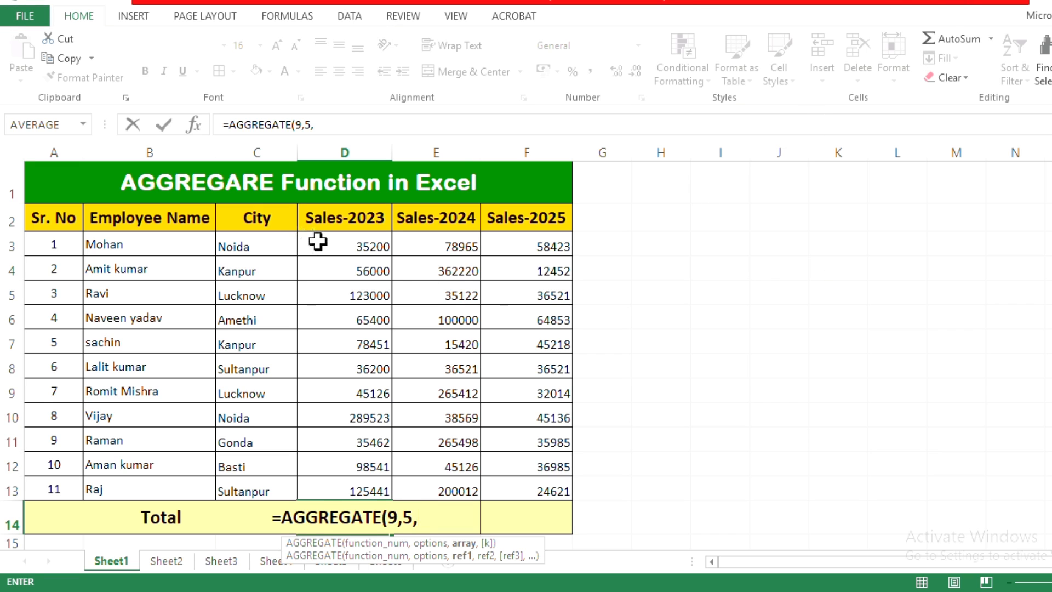
drag(307, 241, 306, 496)
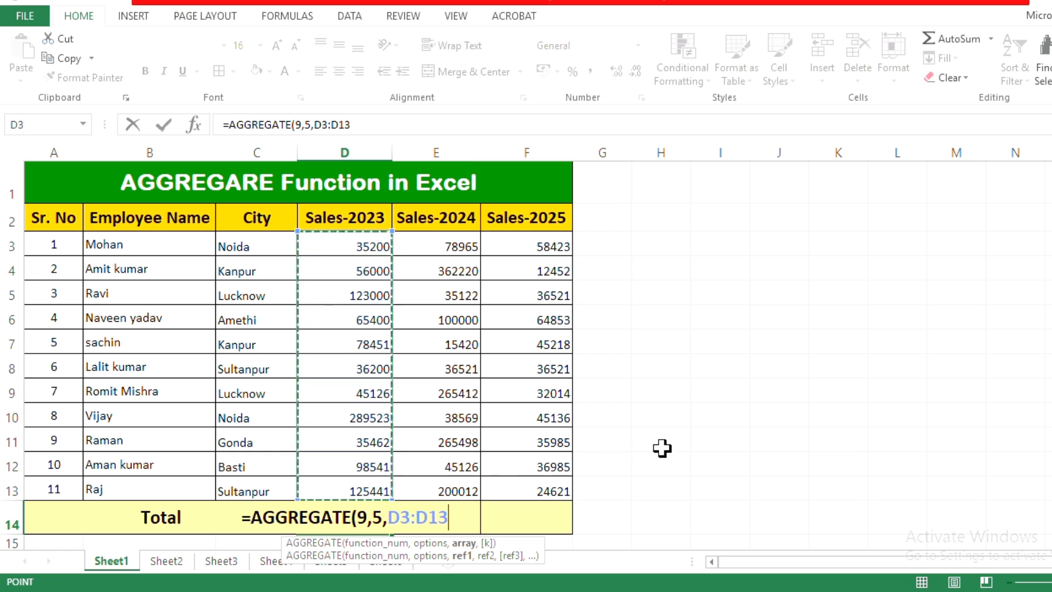
text())
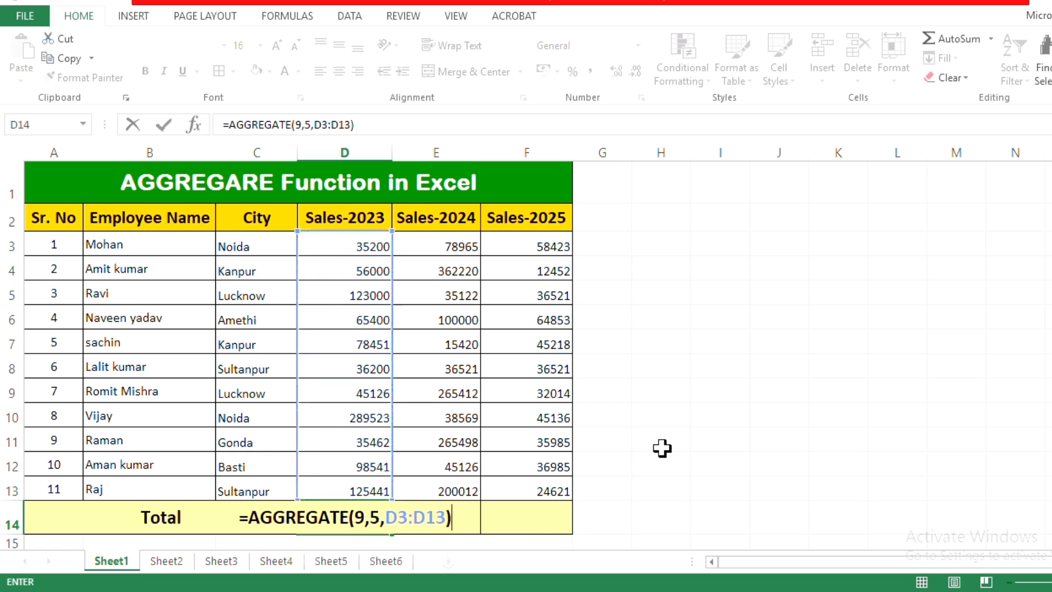
key(Return)
scroll(547, 478, up, 1)
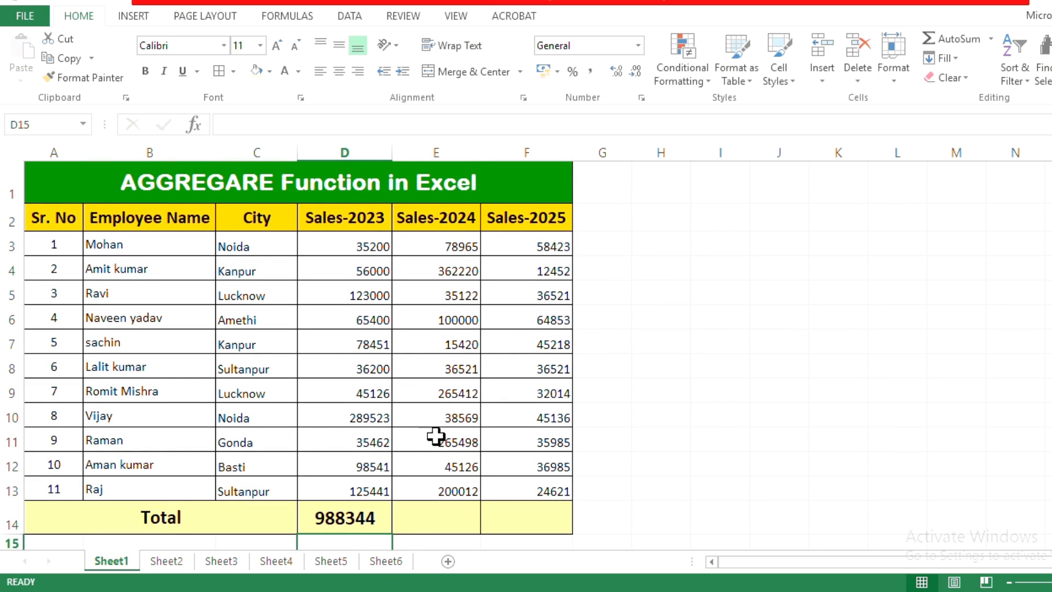
click(390, 518)
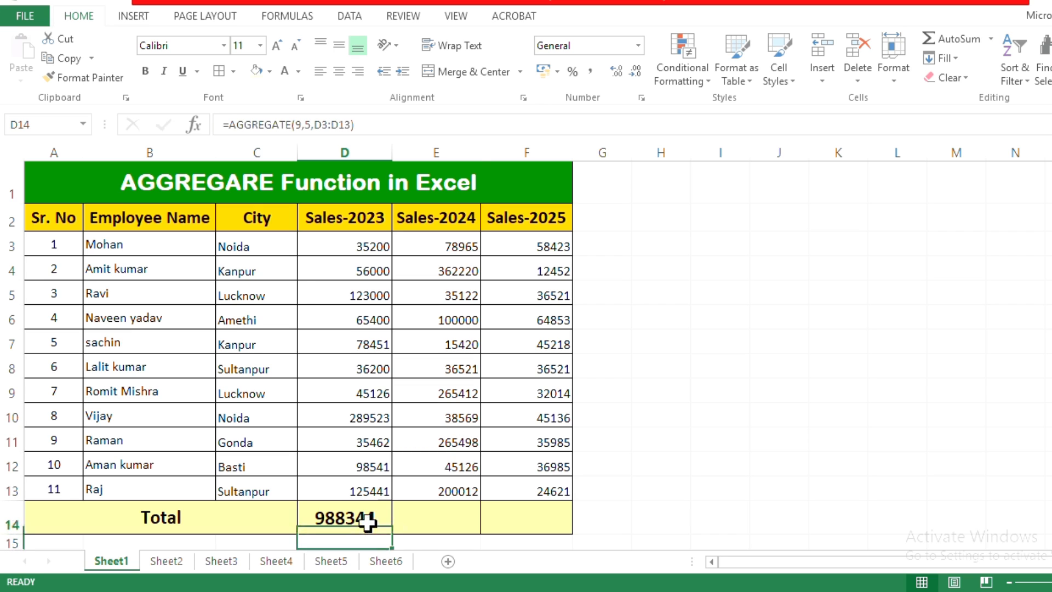
Hide rows 7 to 9 to check the AGGREGATE total in D14, and undo the hiding.
click(40, 345)
drag(40, 345, 552, 393)
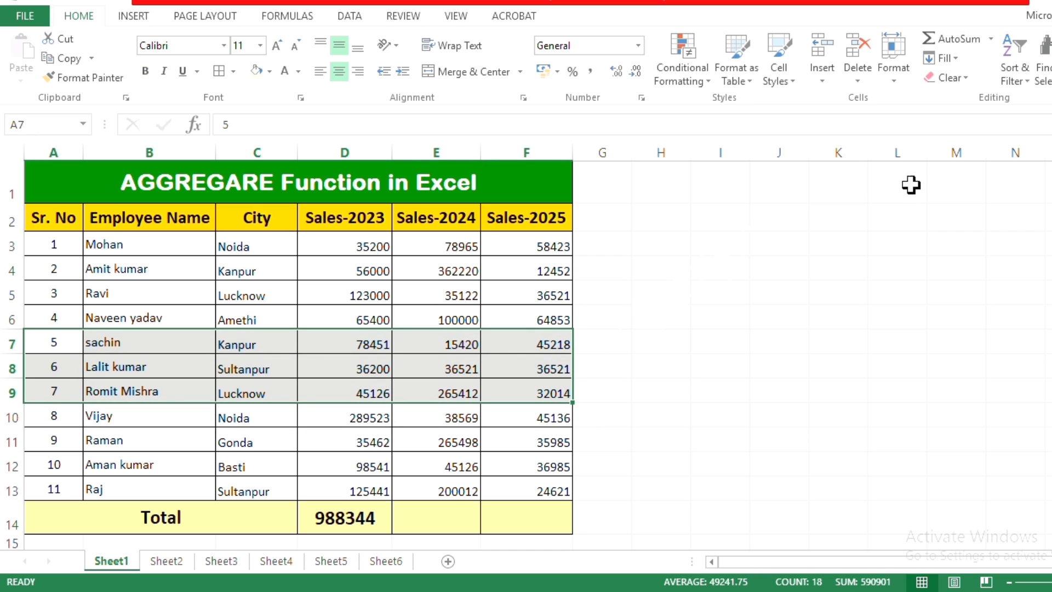
click(893, 81)
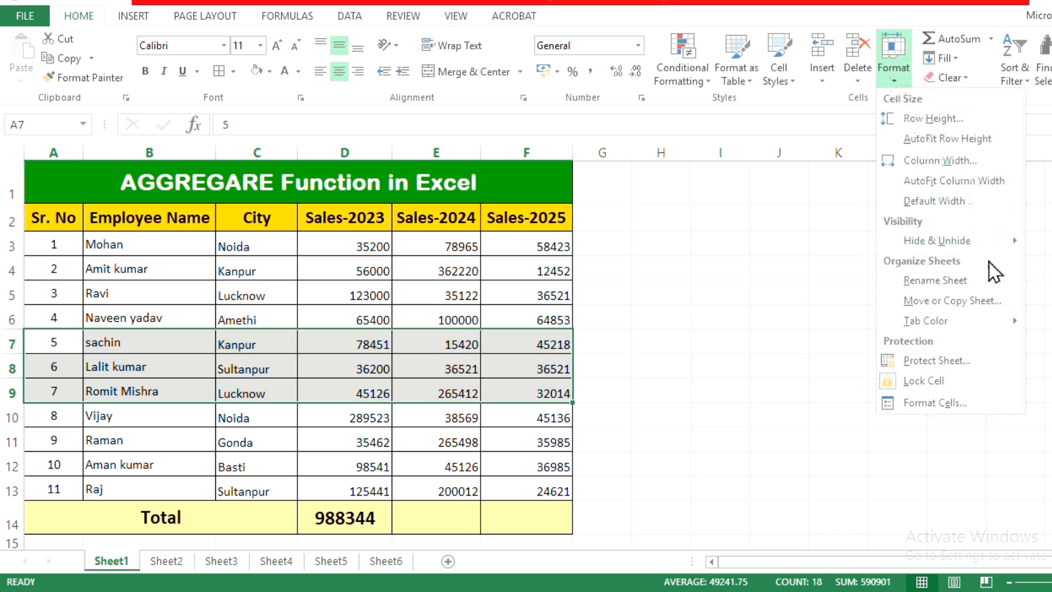
click(1043, 241)
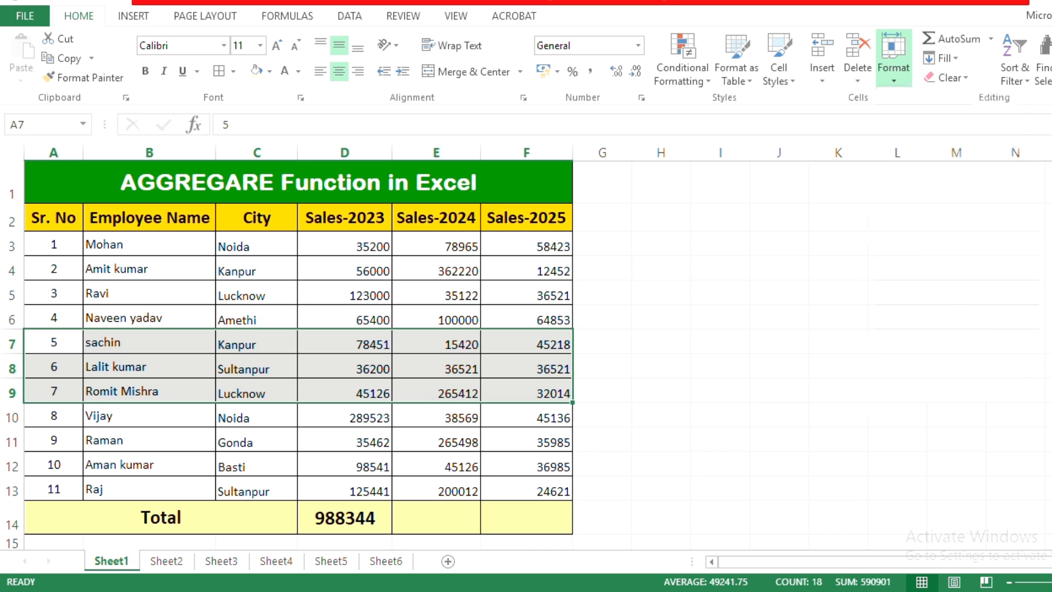
click(461, 518)
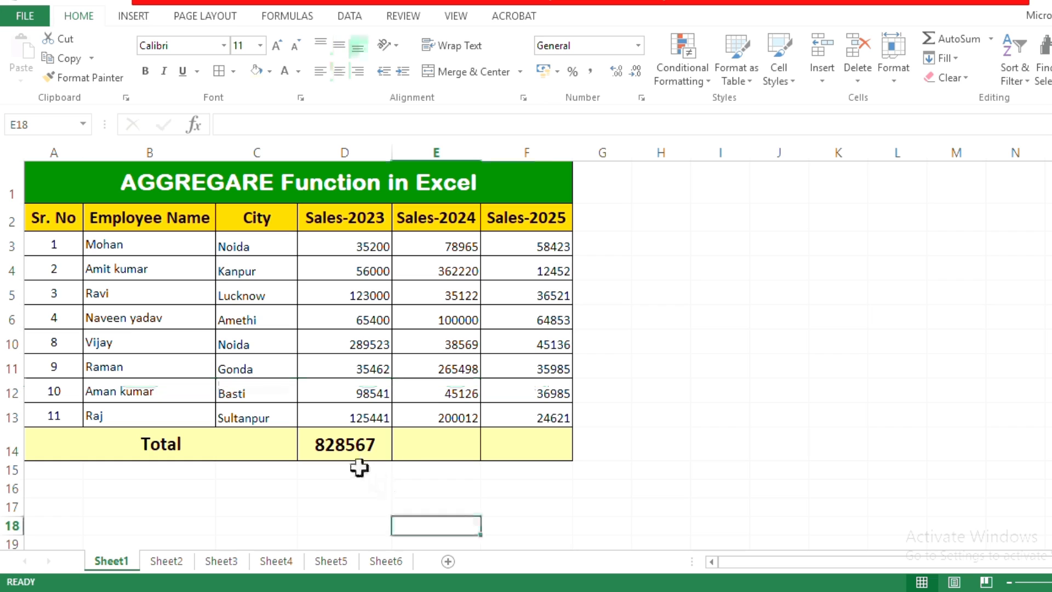
click(354, 451)
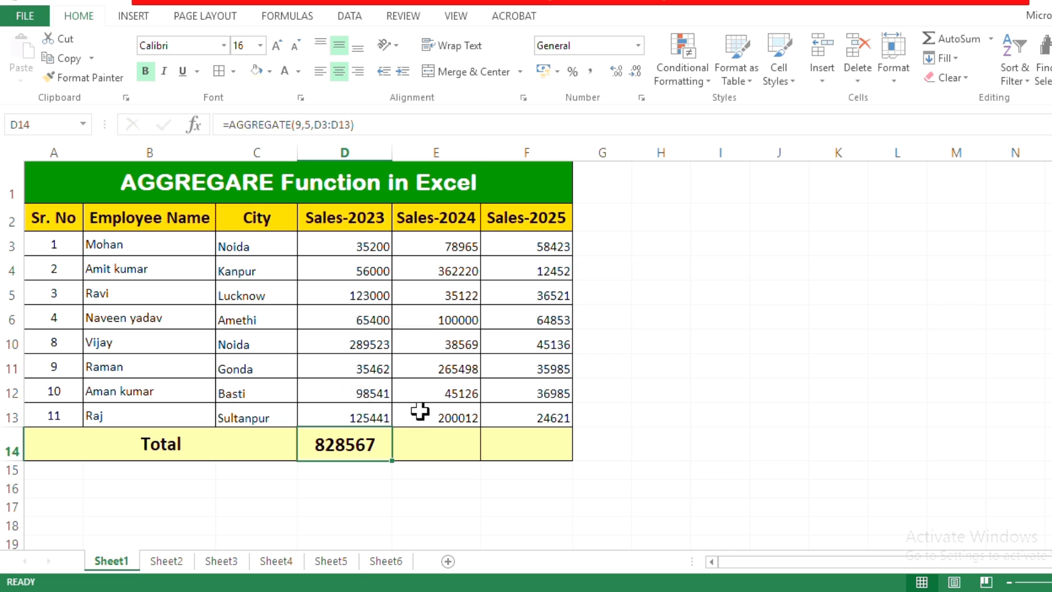
key(ctrl+z)
click(711, 420)
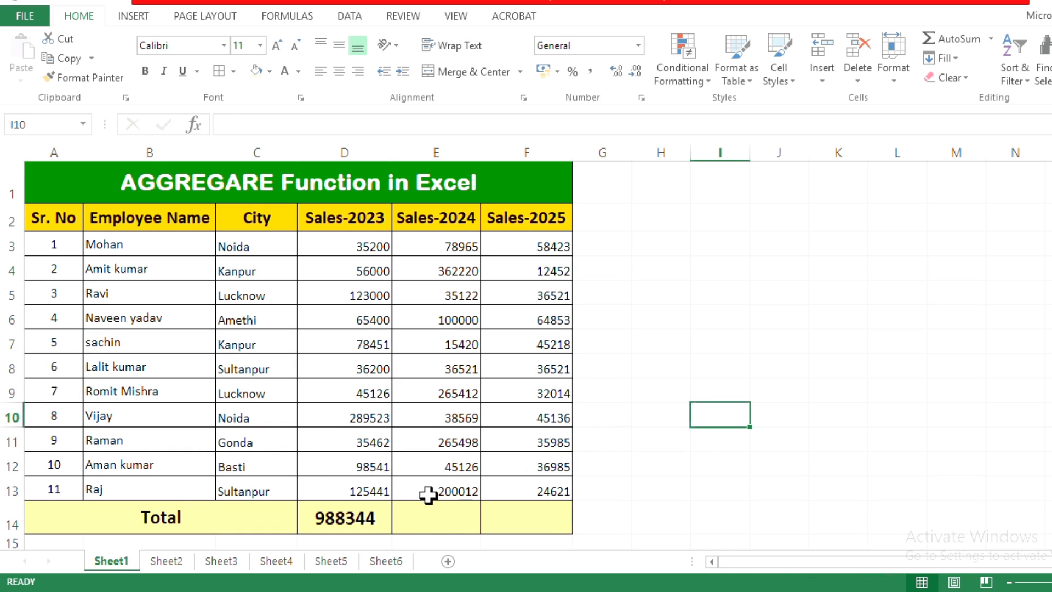
Copy the AGGREGATE formula from D14 across to E14 and F14.
click(386, 525)
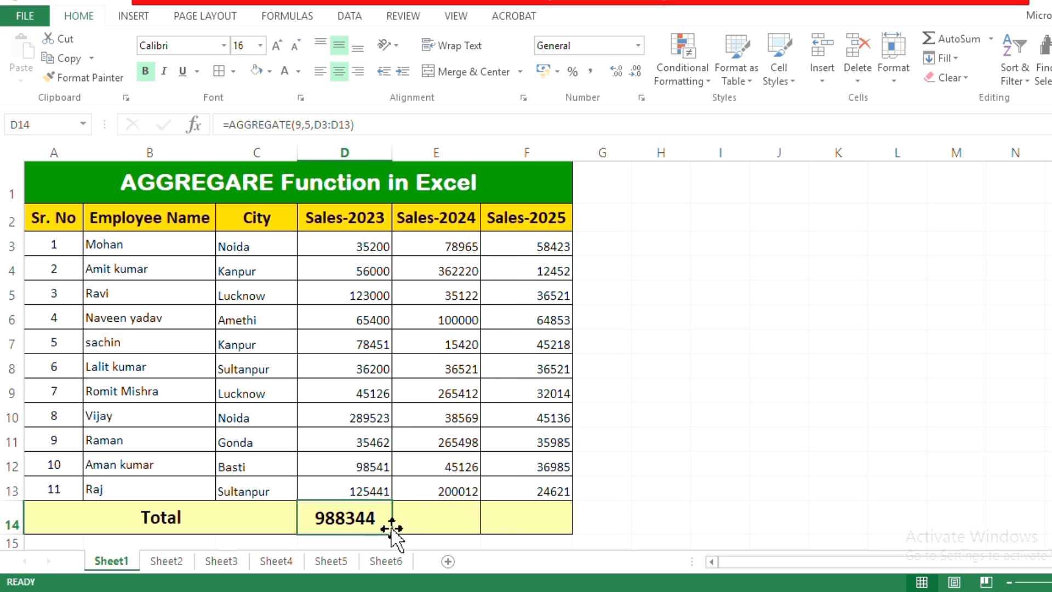
drag(392, 533, 550, 526)
click(653, 494)
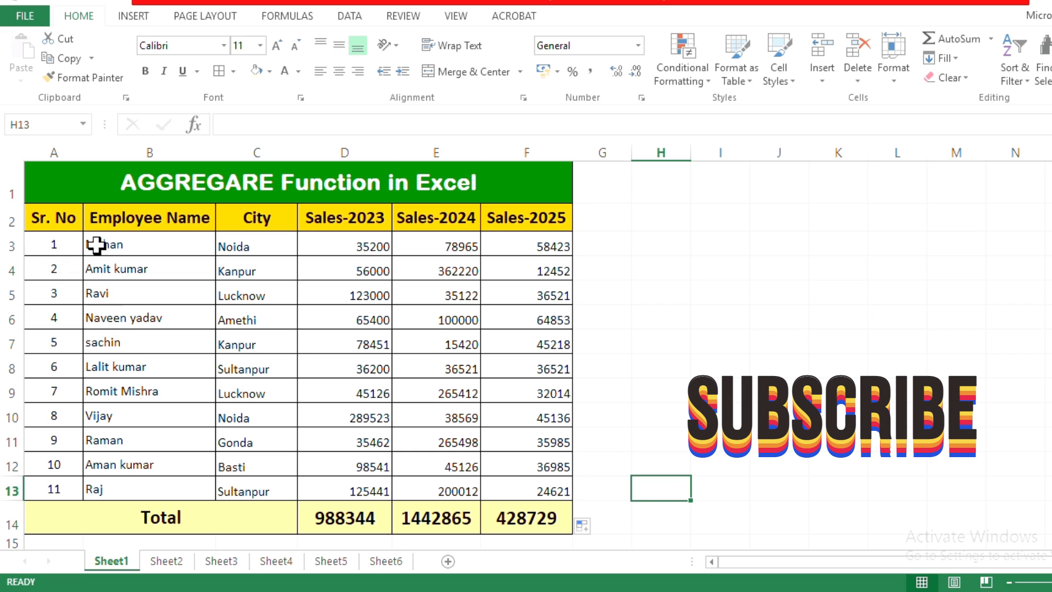
Hide row 3 of the table and check the AGGREGATE totals in D14:F14.
click(62, 243)
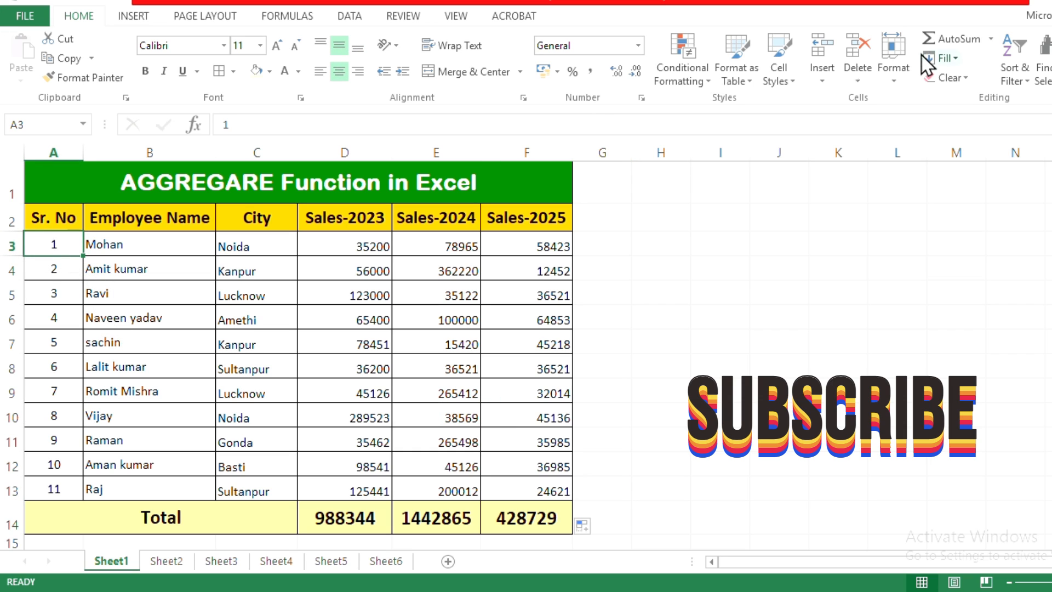
click(894, 69)
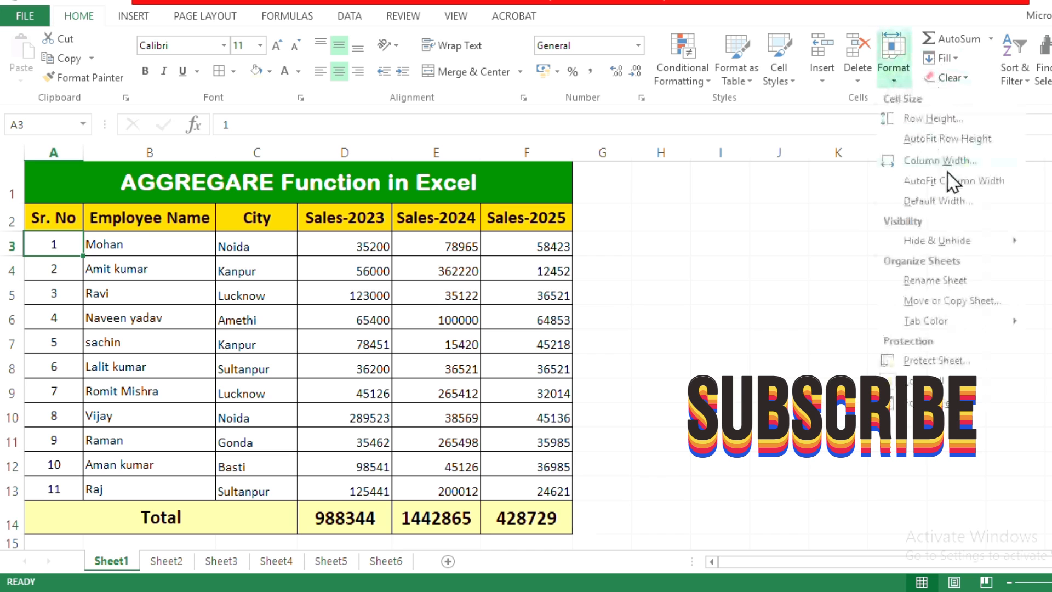
key(Escape)
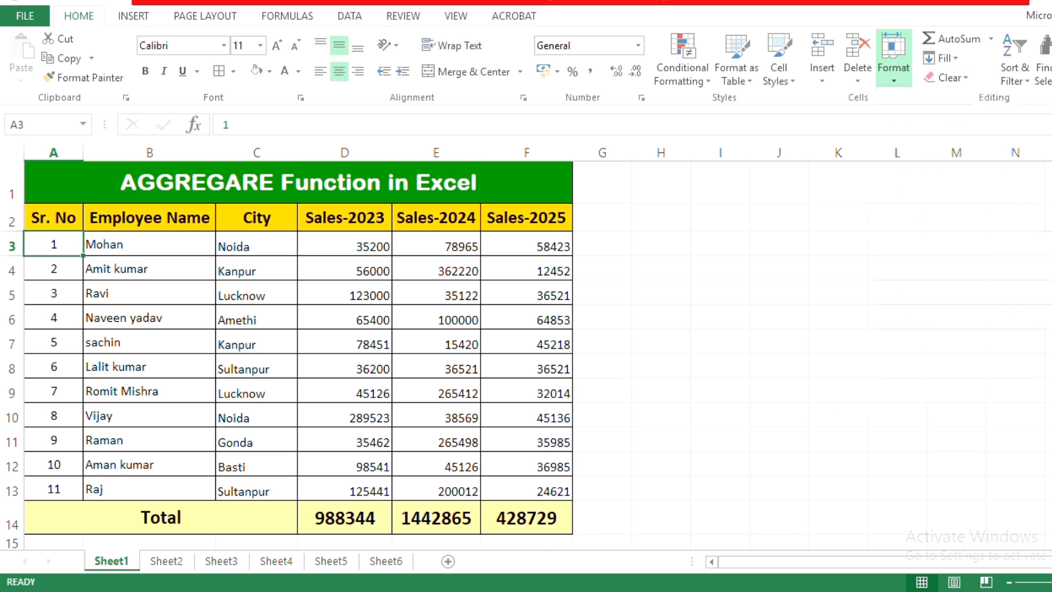
key(ctrl+9)
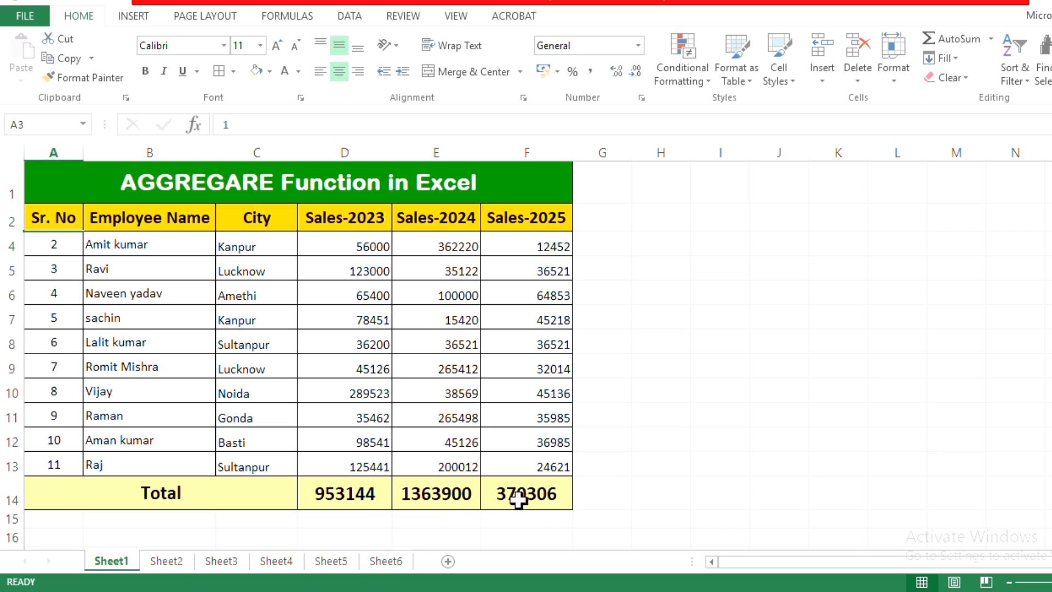
Hide rows 10 to 13 to check the three totals, and undo the hiding of these rows and row 3.
drag(72, 392, 514, 467)
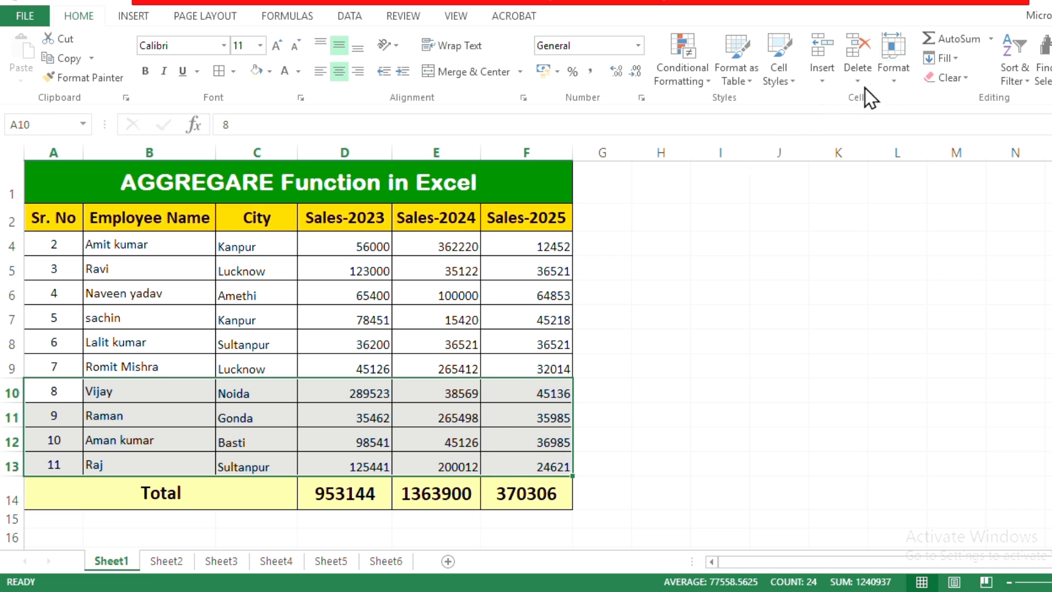
click(900, 83)
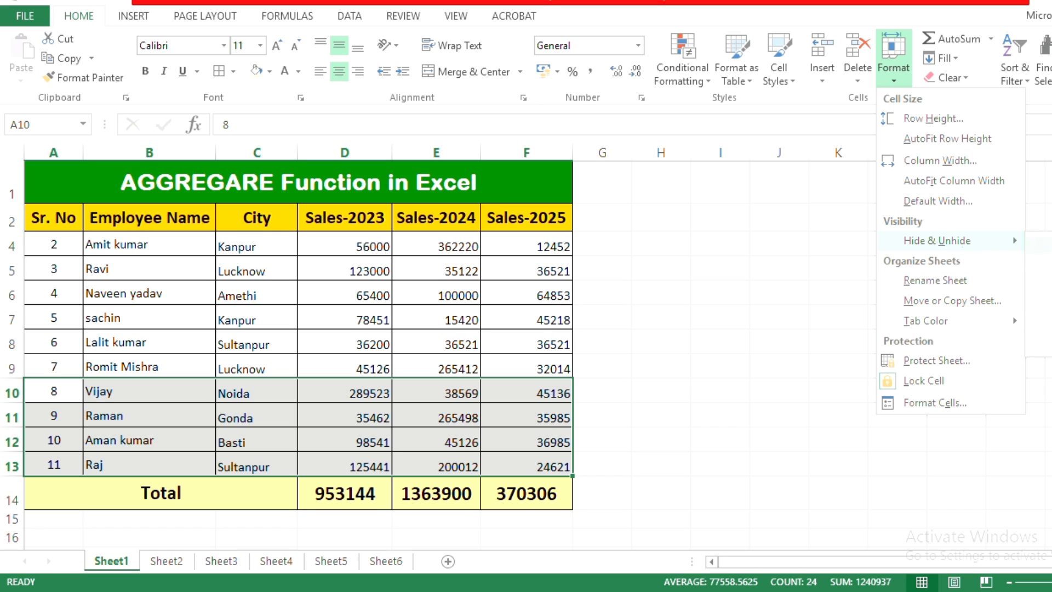
click(989, 254)
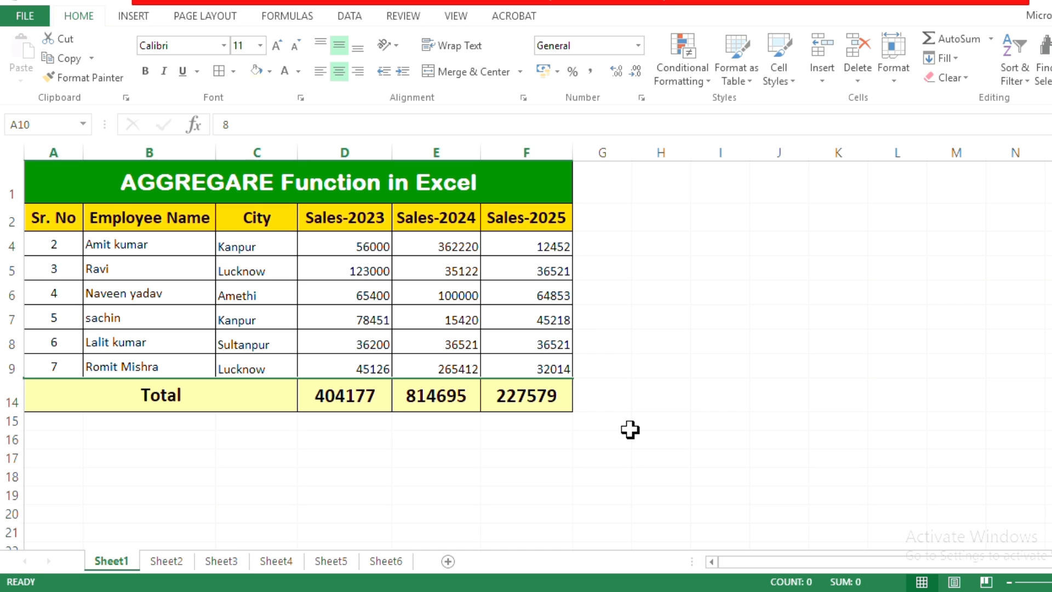
key(ctrl+z)
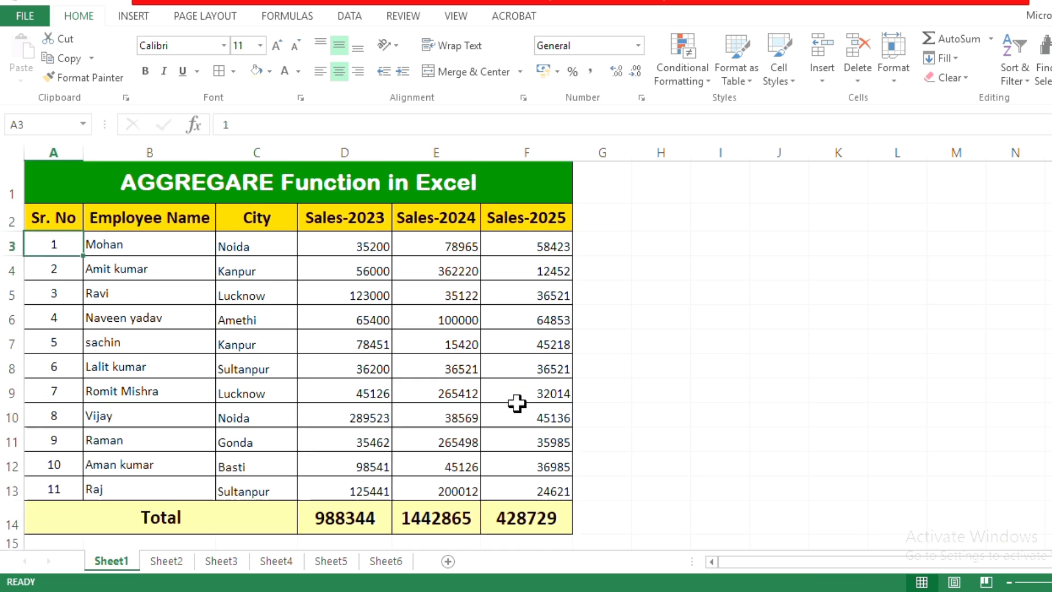